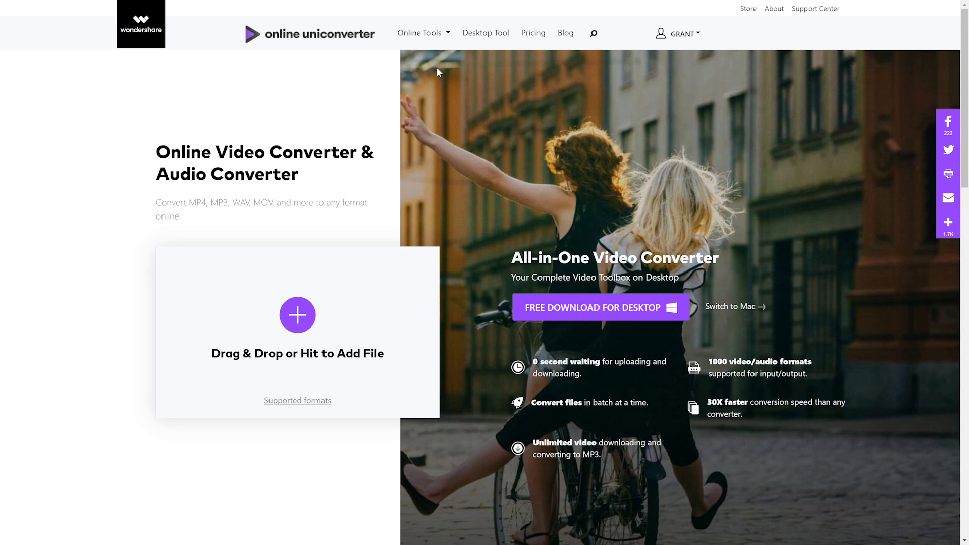
Open the Video Converter and add videoplayback.webm for conversion
{"action": "left_click", "coordinate": [448, 34]}
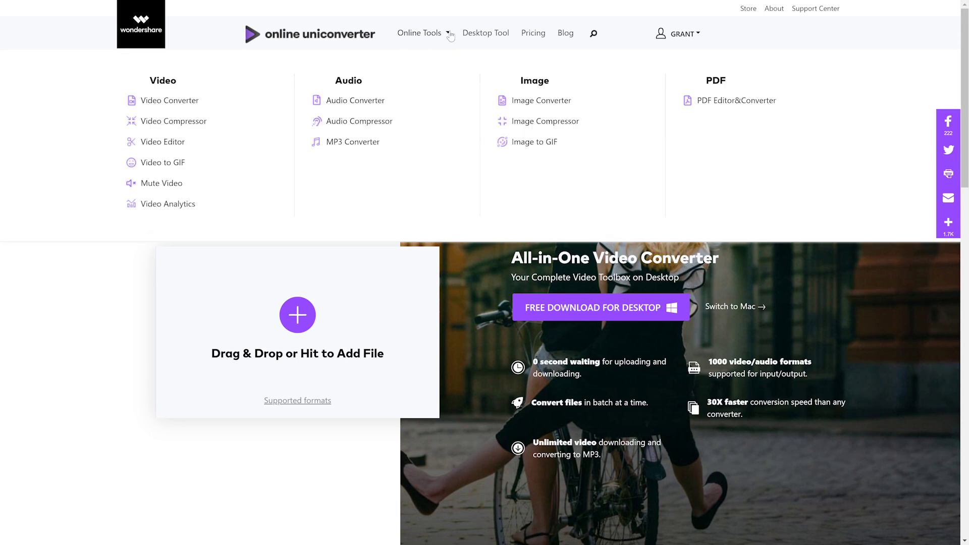
{"action": "left_click", "coordinate": [163, 101]}
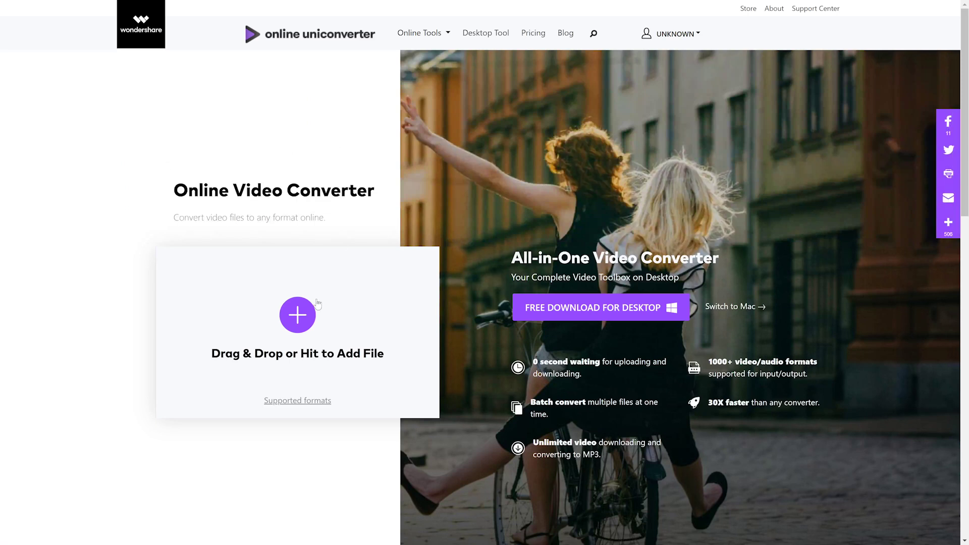
{"action": "left_click", "coordinate": [299, 315]}
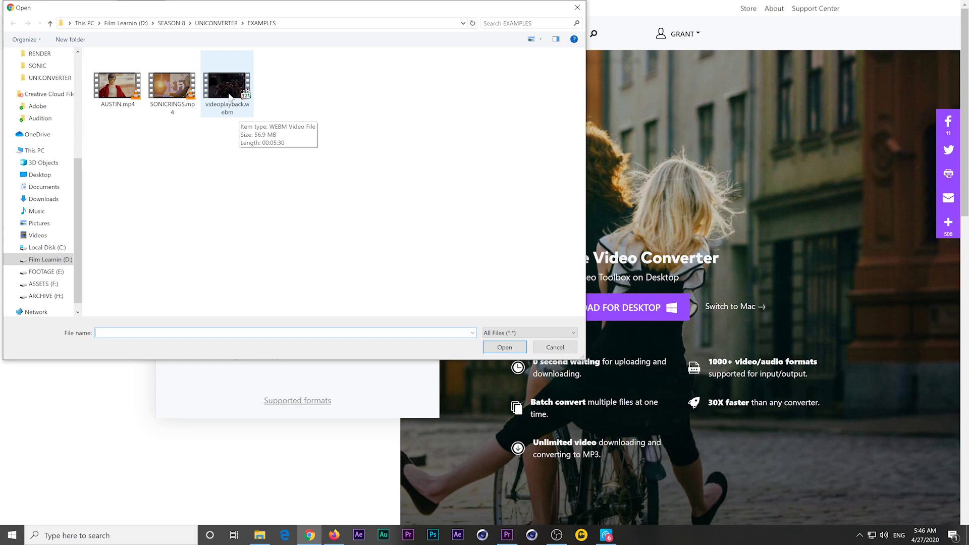
{"action": "left_click", "coordinate": [228, 90]}
{"action": "left_click", "coordinate": [504, 347]}
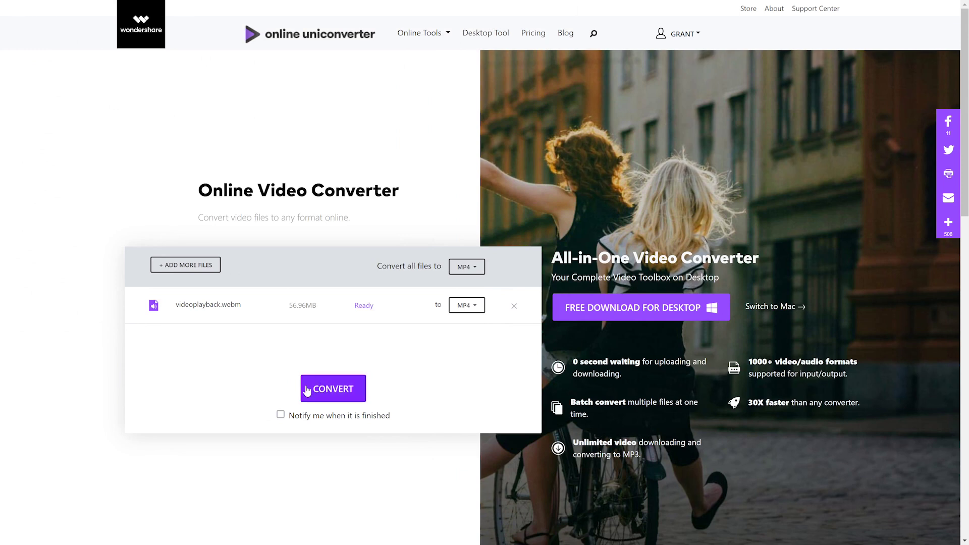
Keep MP4 as the output format and start converting videoplayback.webm
{"action": "left_click", "coordinate": [469, 305]}
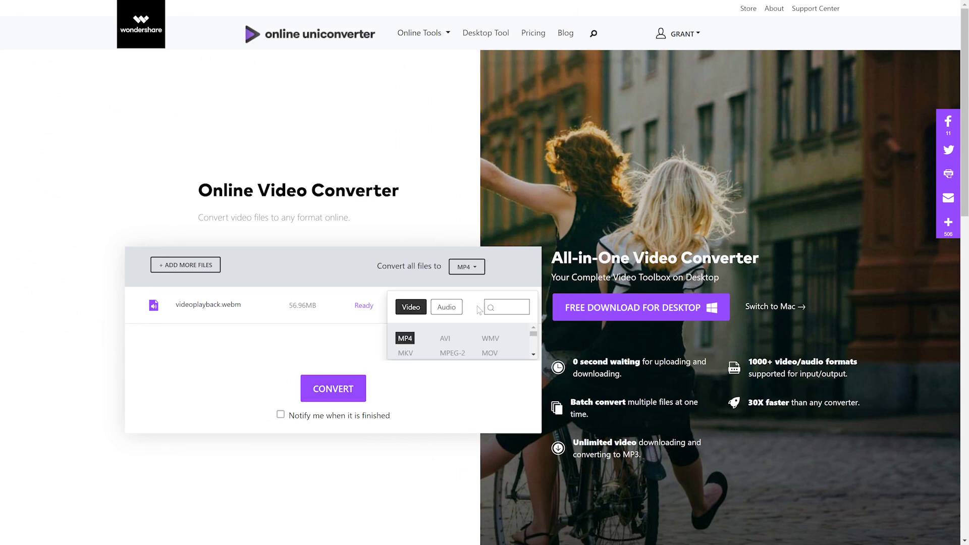
{"action": "left_click", "coordinate": [534, 355]}
{"action": "left_click", "coordinate": [534, 355]}
{"action": "left_click", "coordinate": [534, 355]}
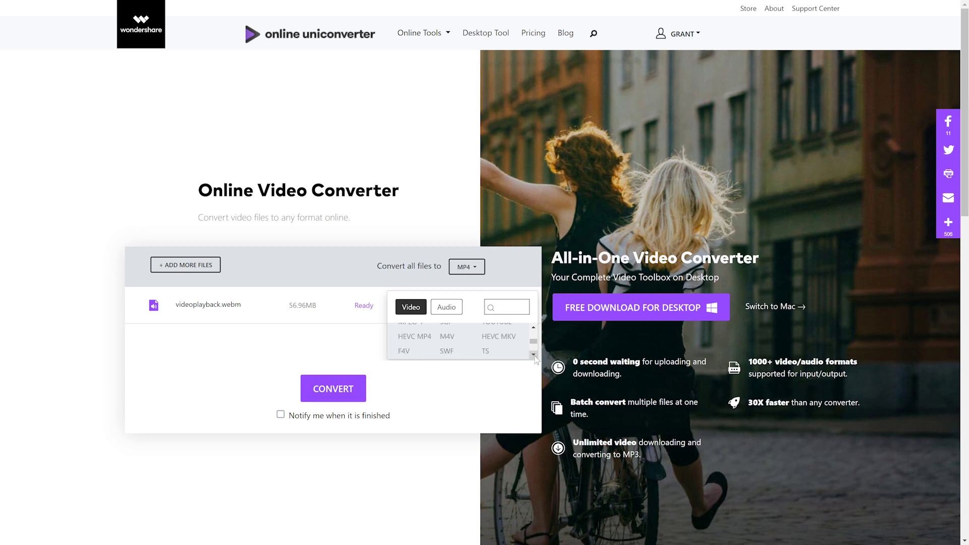
{"action": "left_click", "coordinate": [534, 355]}
{"action": "left_click", "coordinate": [534, 355]}
{"action": "scroll", "coordinate": [536, 354], "scroll_direction": "up", "scroll_amount": 5}
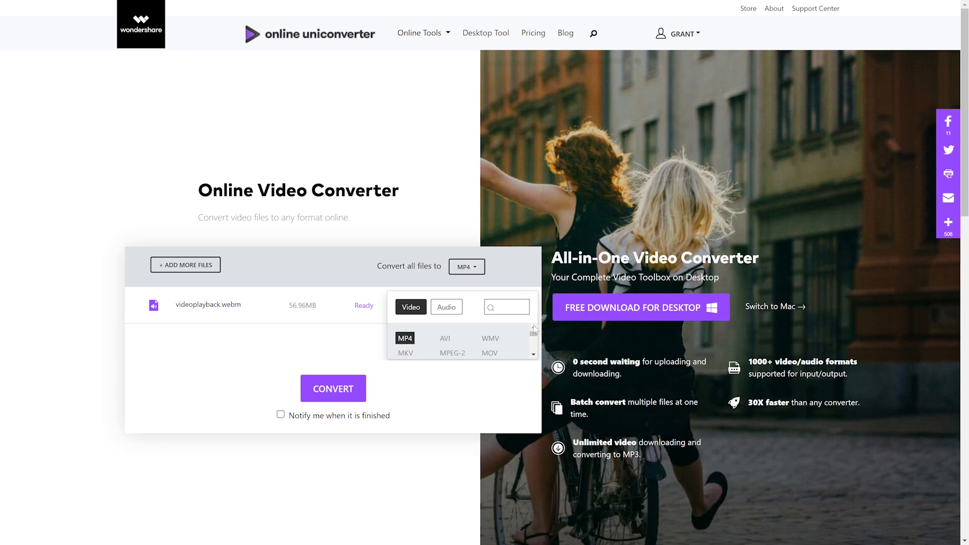
{"action": "left_click", "coordinate": [404, 339]}
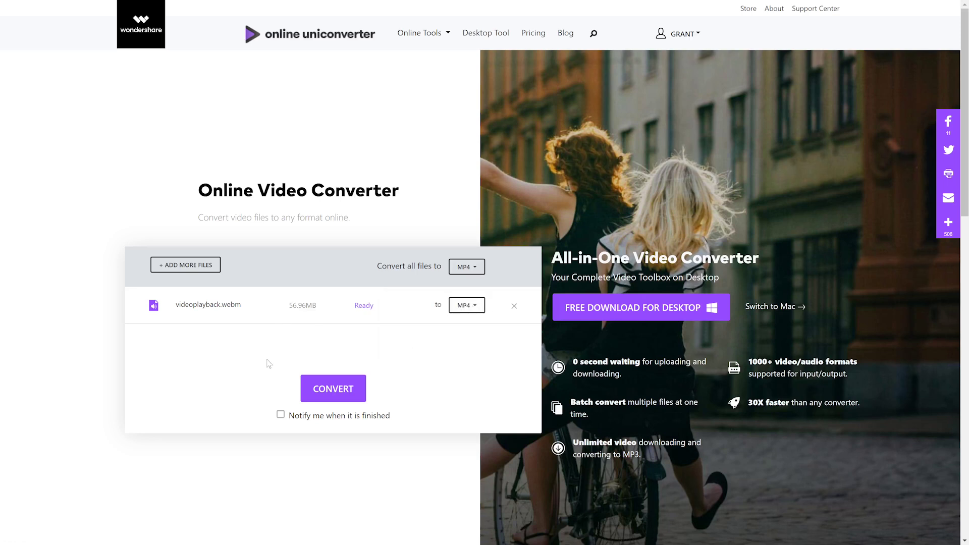
{"action": "left_click", "coordinate": [352, 380]}
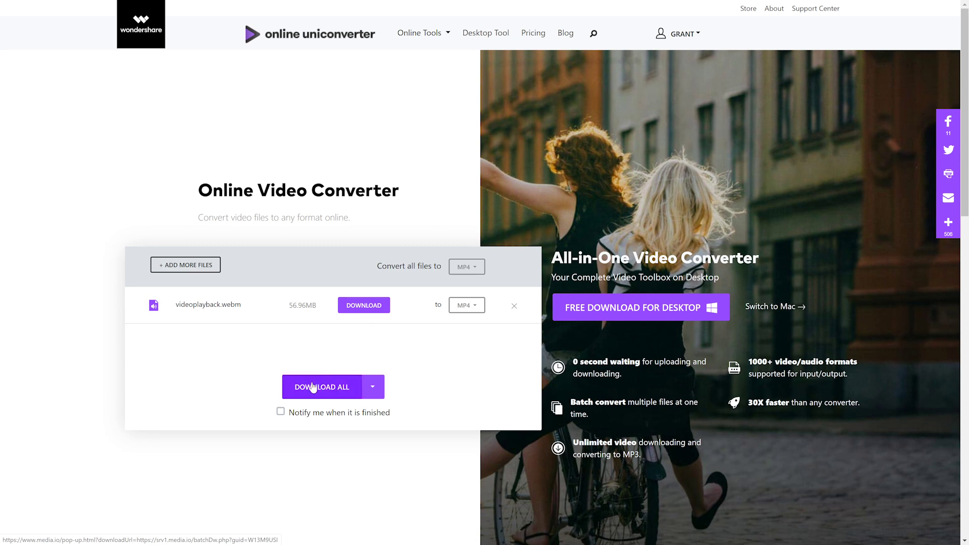
Download the finished videoplayback MP4 conversion
{"action": "left_click", "coordinate": [368, 308]}
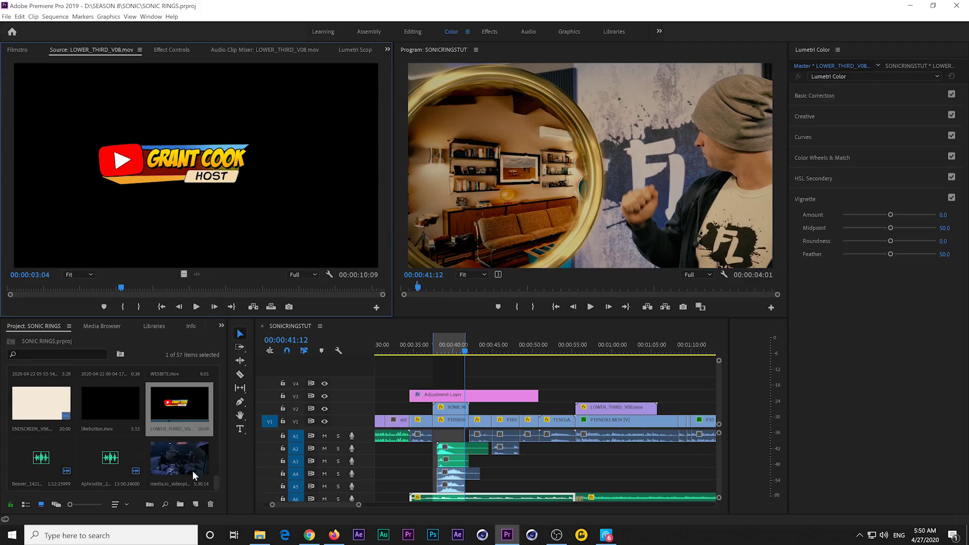
Preview and play media.io_videoplayback.mp4 in Premiere Pro's Source monitor
{"action": "double_click", "coordinate": [166, 454]}
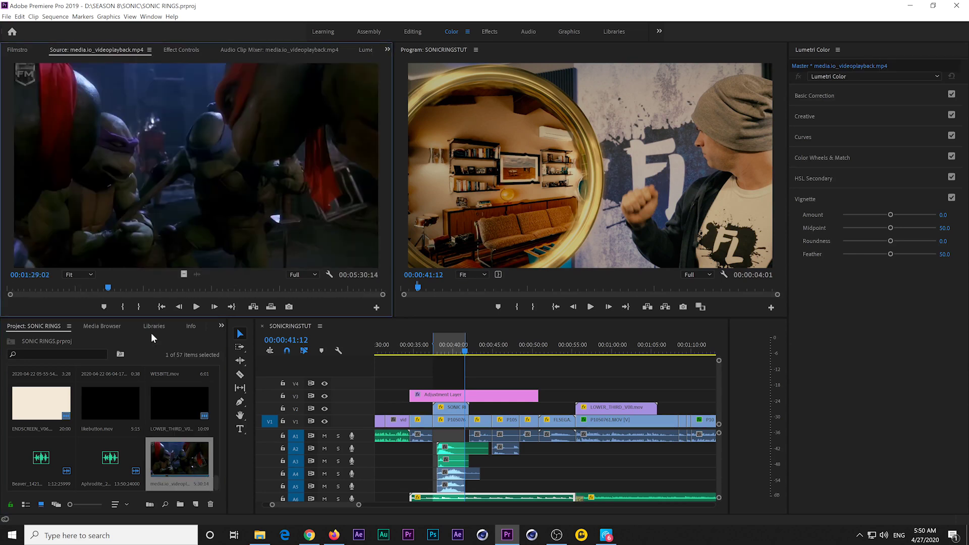
{"action": "left_click", "coordinate": [200, 306]}
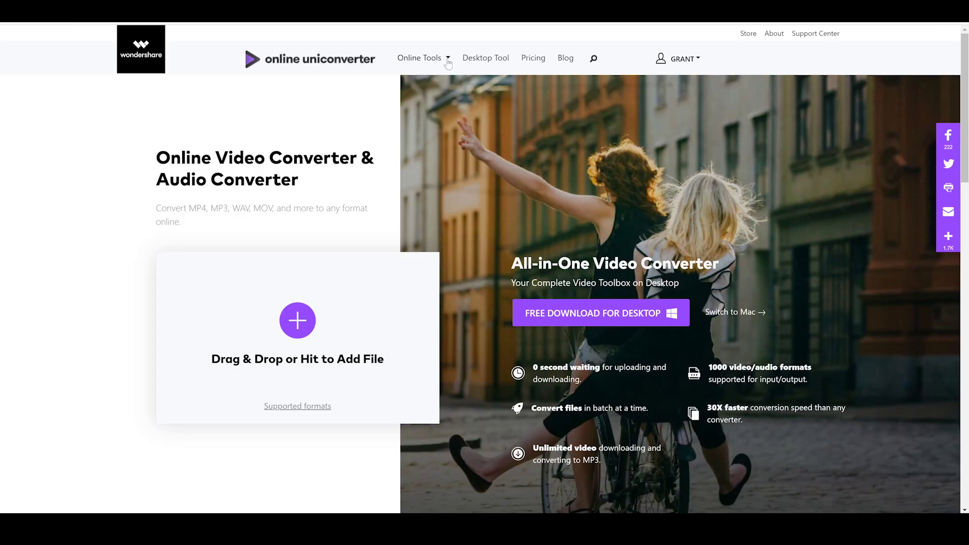
{"action": "left_click", "coordinate": [447, 60]}
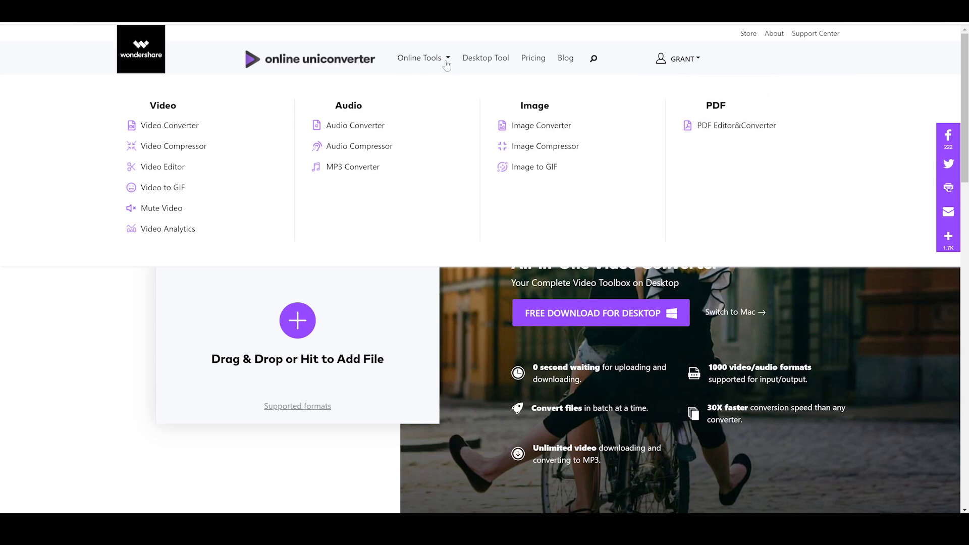
Open the Video Compressor and load SONICRINGS.mp4 into it
{"action": "left_click", "coordinate": [180, 149]}
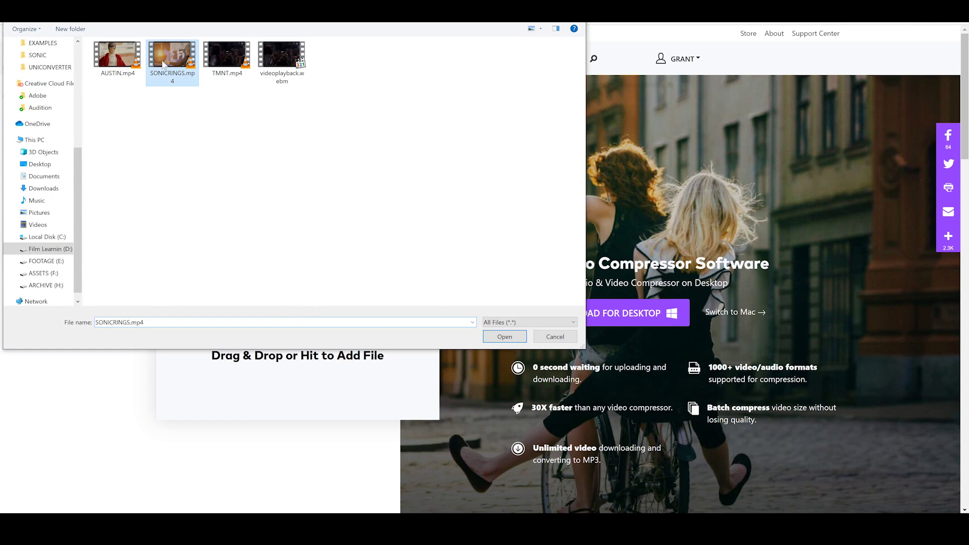
{"action": "left_click", "coordinate": [507, 337]}
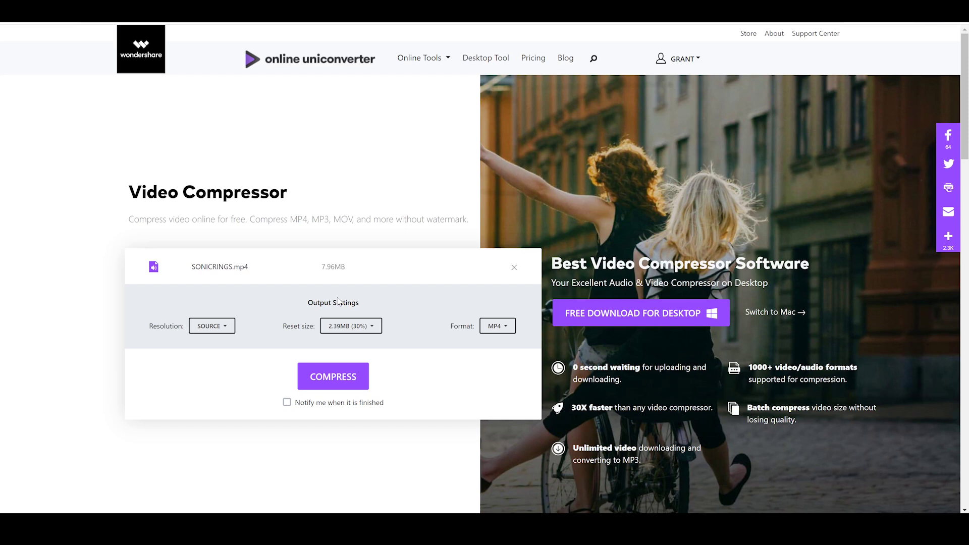
Compress SONICRINGS.mp4 to a 2.39MB (30%) MP4 at source resolution and download it
{"action": "left_click", "coordinate": [231, 330]}
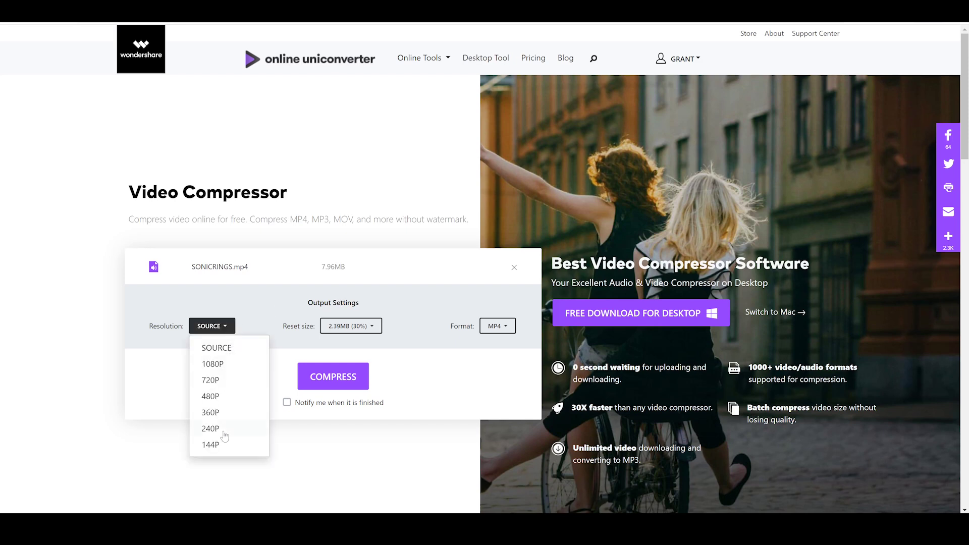
{"action": "left_click", "coordinate": [231, 328]}
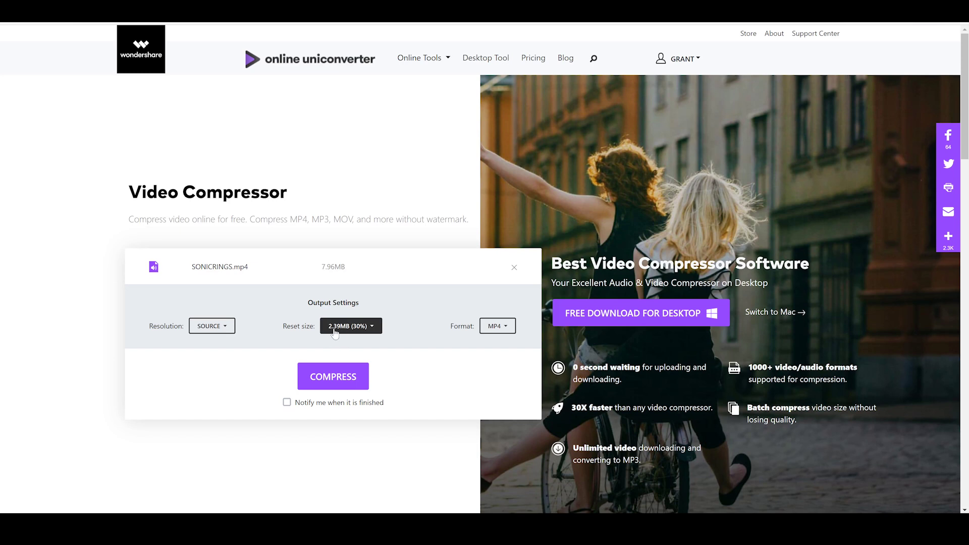
{"action": "left_click", "coordinate": [376, 325]}
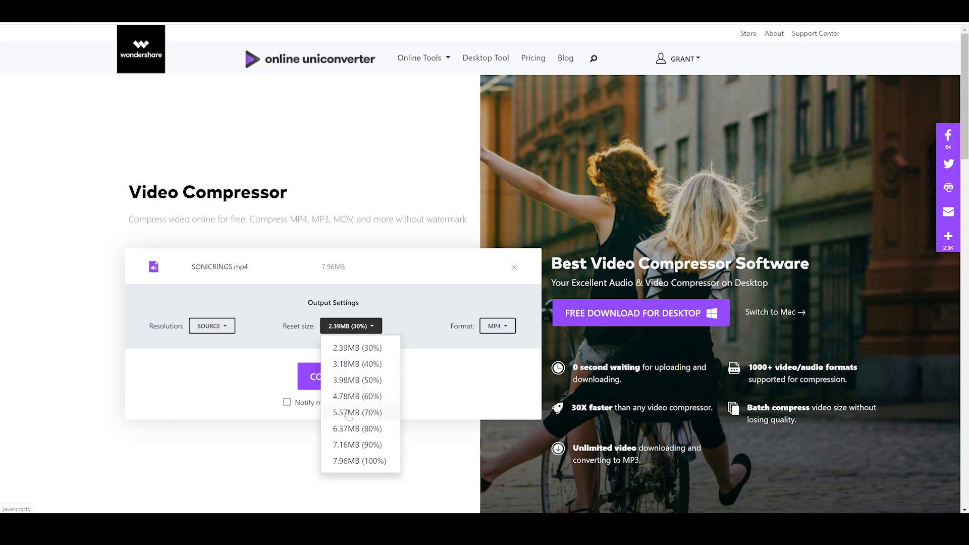
{"action": "left_click", "coordinate": [376, 329]}
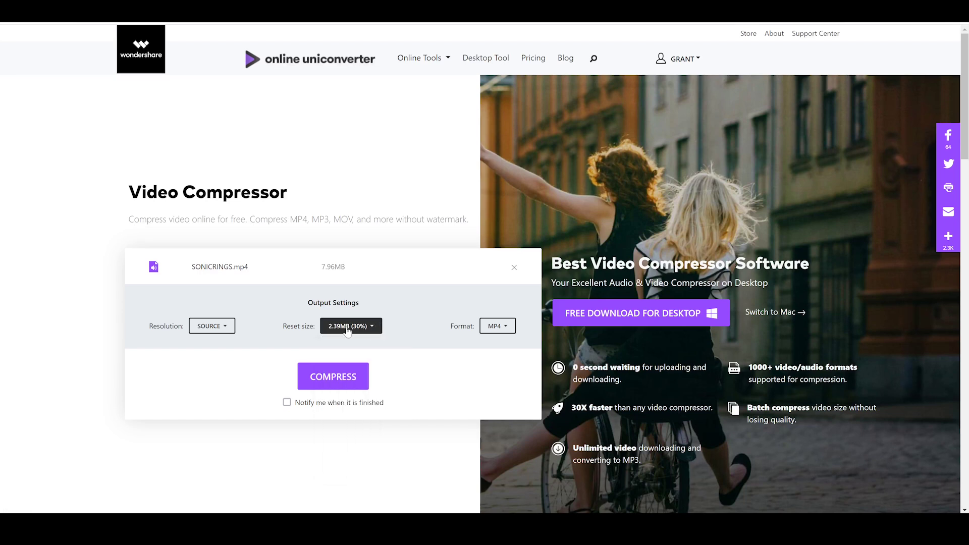
{"action": "left_click", "coordinate": [508, 328]}
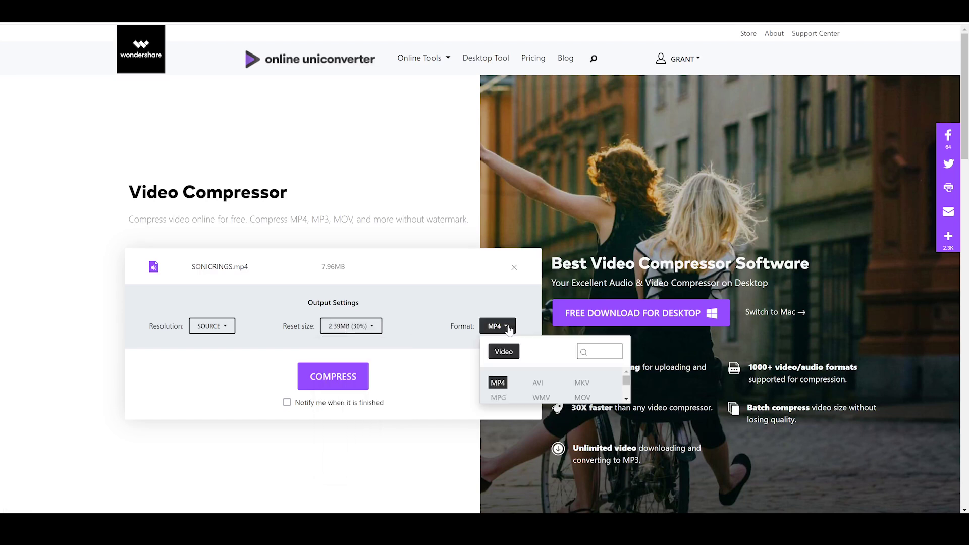
{"action": "mouse_move", "coordinate": [627, 383]}
{"action": "left_mouse_down"}
{"action": "mouse_move", "coordinate": [630, 401]}
{"action": "mouse_move", "coordinate": [627, 381]}
{"action": "left_mouse_up"}
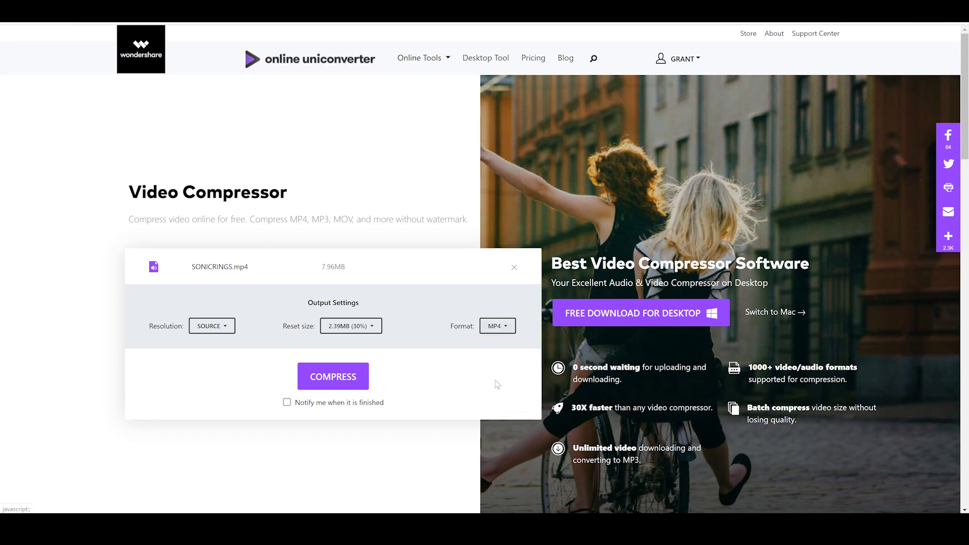
{"action": "left_click", "coordinate": [498, 384]}
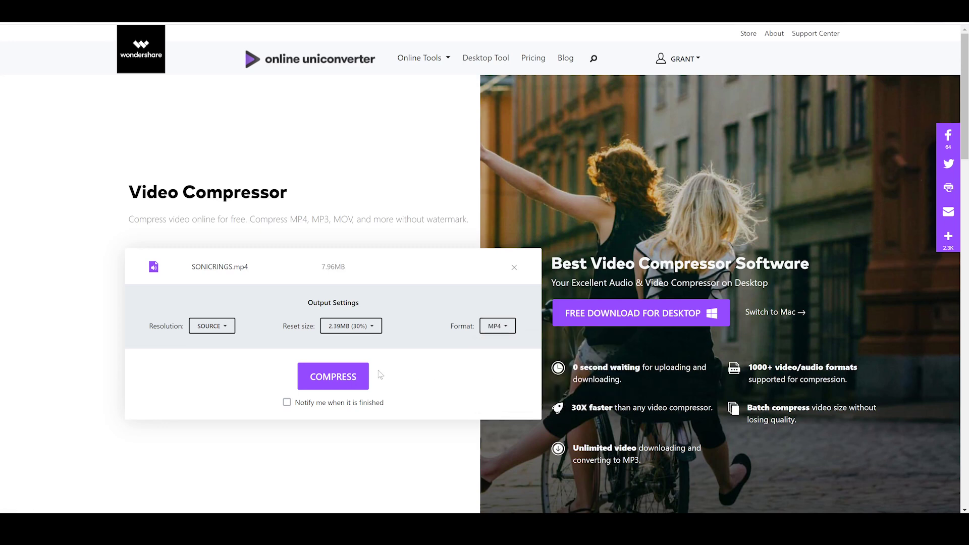
{"action": "left_click", "coordinate": [333, 378]}
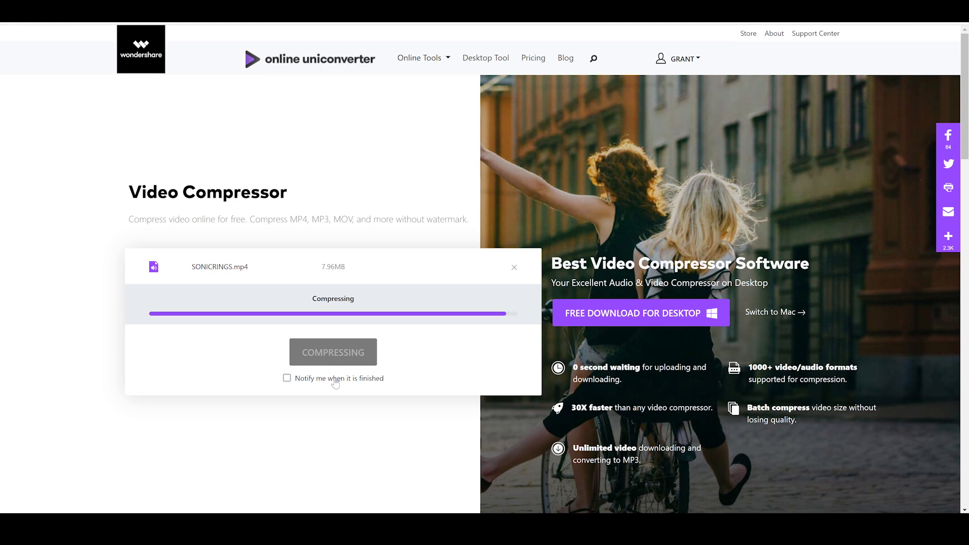
{"action": "left_click", "coordinate": [300, 372]}
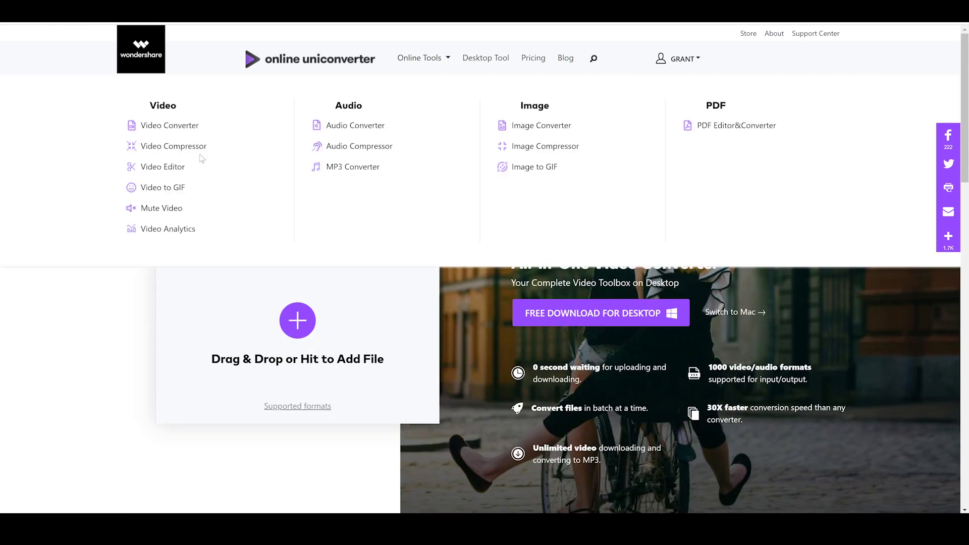
Open the Free Video Editor and add The Simpsons - Krusty's Percodan addiction.mp4 from the computer
{"action": "left_click", "coordinate": [164, 169]}
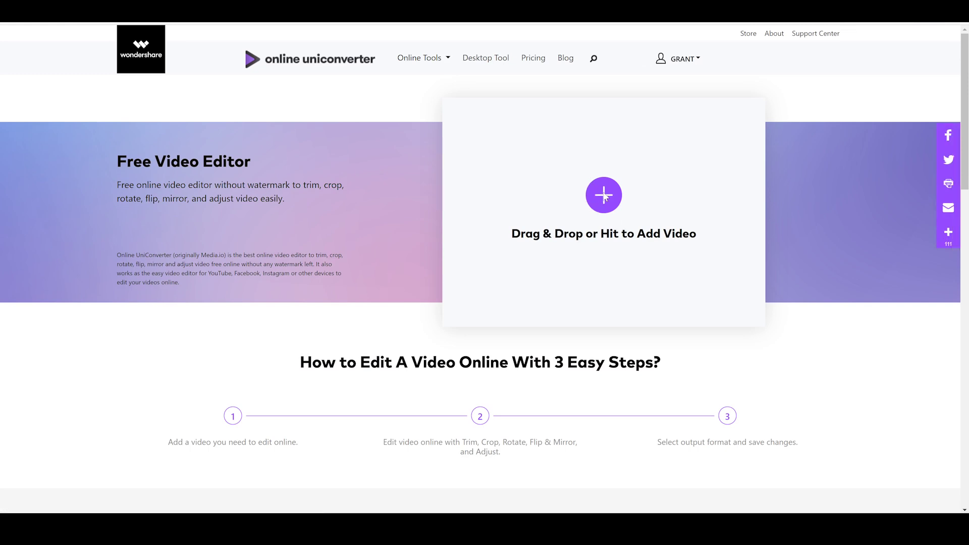
{"action": "left_click", "coordinate": [604, 196]}
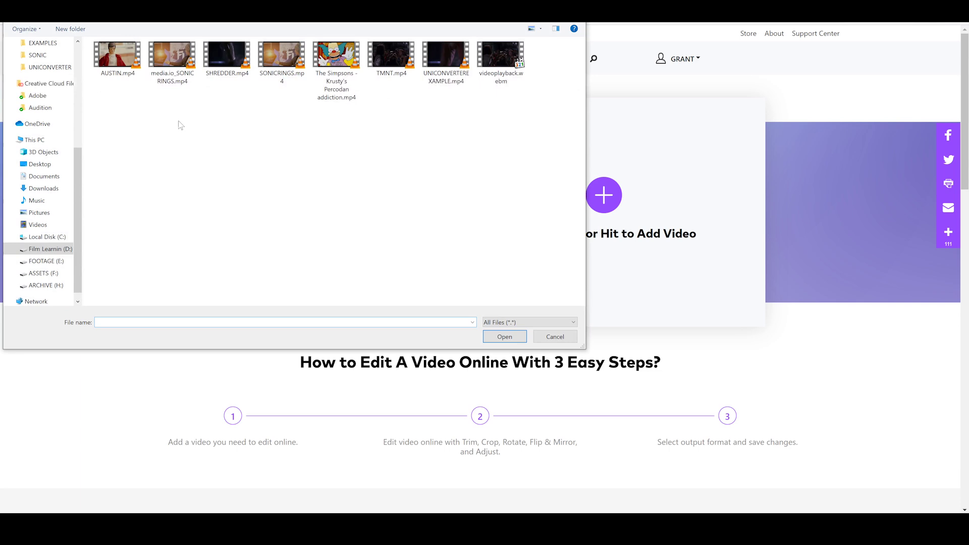
{"action": "left_click", "coordinate": [338, 61]}
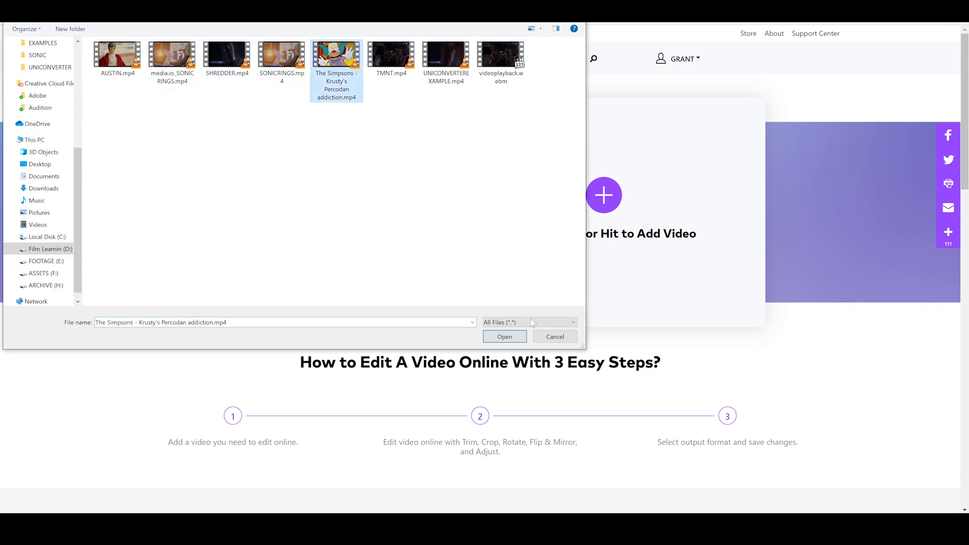
{"action": "left_click", "coordinate": [506, 336]}
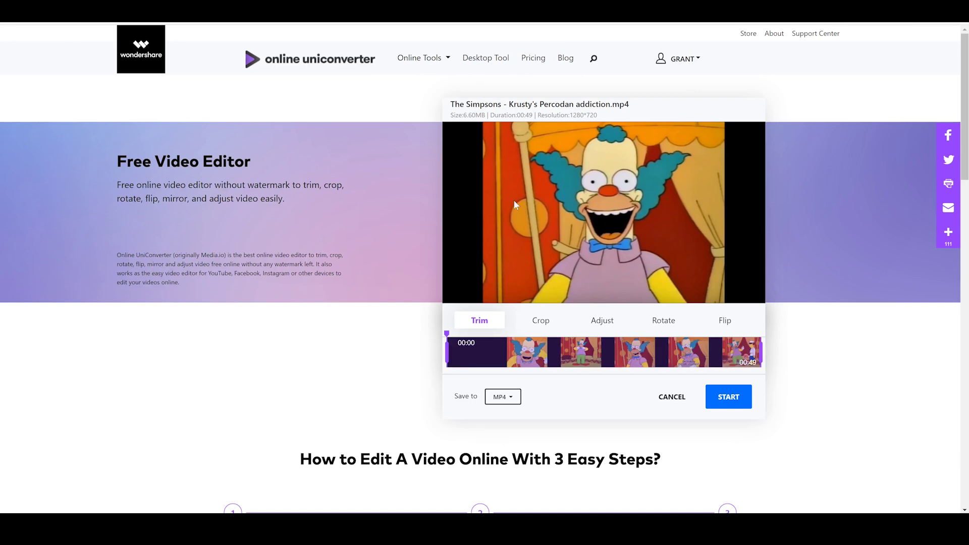
Browse the Crop, Adjust, Rotate and Flip options, then return to Trim
{"action": "left_click", "coordinate": [539, 322]}
{"action": "left_click", "coordinate": [606, 323]}
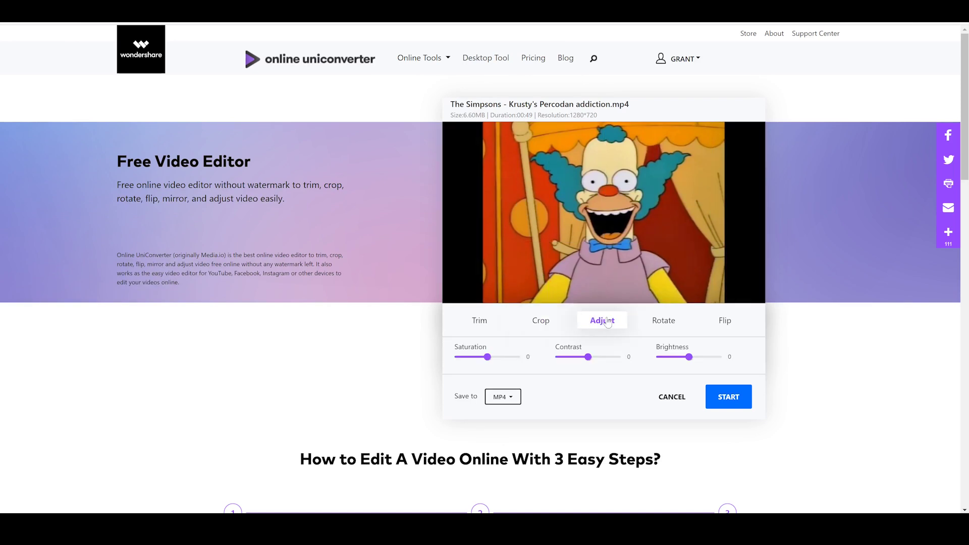
{"action": "left_click", "coordinate": [664, 320]}
{"action": "left_click", "coordinate": [727, 324]}
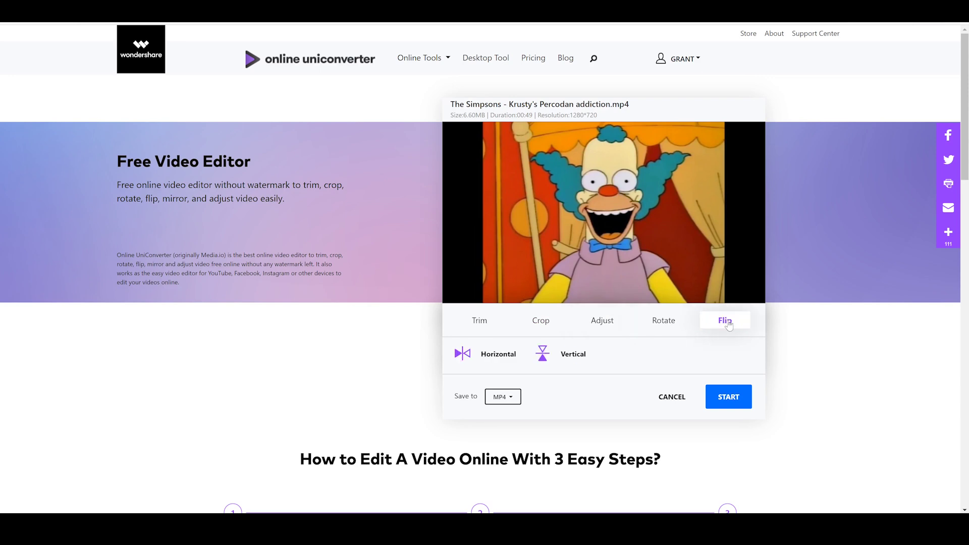
{"action": "left_click", "coordinate": [481, 321]}
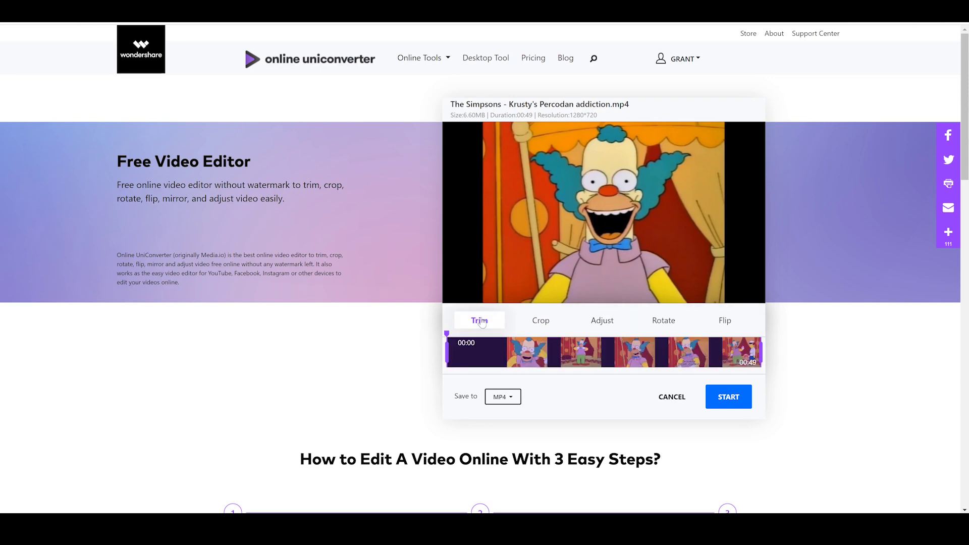
Scrub the Krusty clip's preview to a moment a few seconds in
{"action": "left_click", "coordinate": [509, 361]}
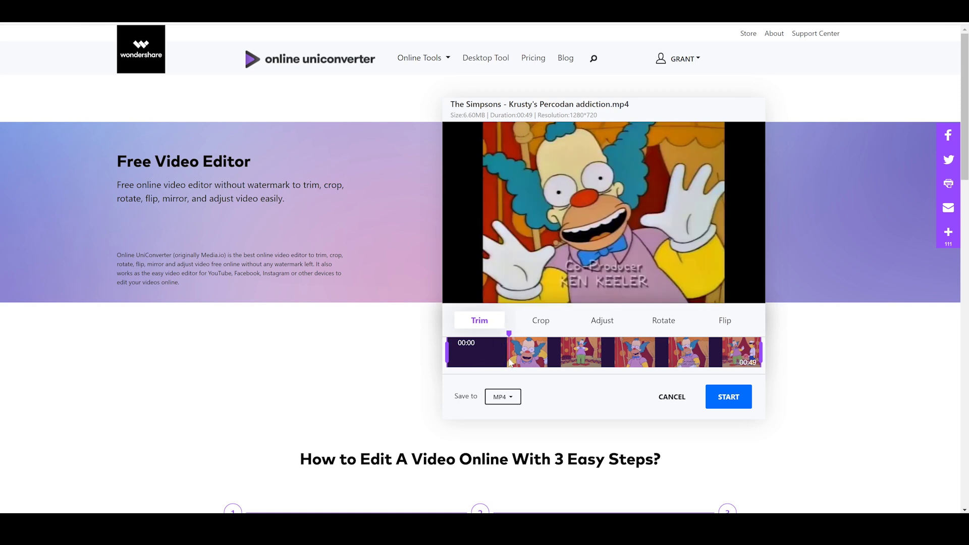
{"action": "left_click_drag", "start_coordinate": [510, 361], "coordinate": [480, 356]}
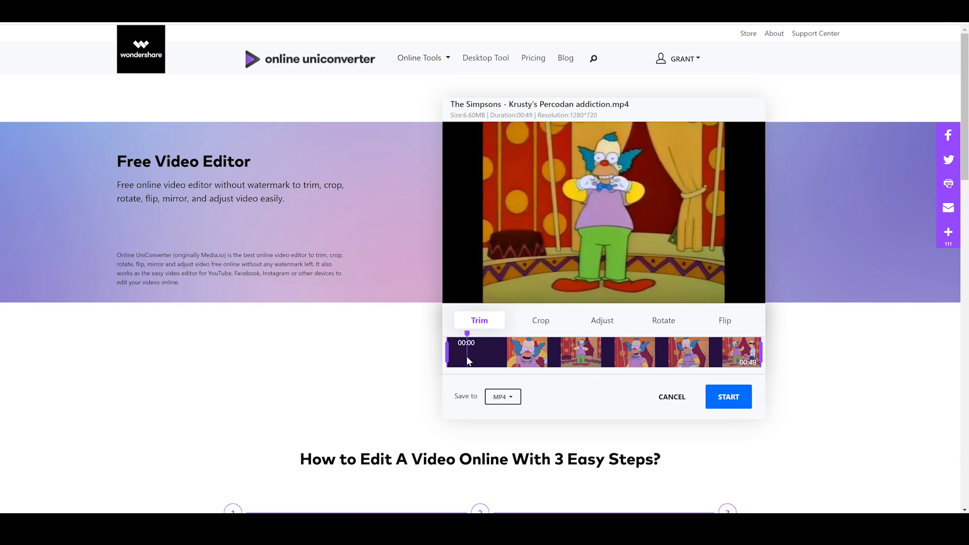
{"action": "left_click_drag", "start_coordinate": [464, 356], "coordinate": [479, 357]}
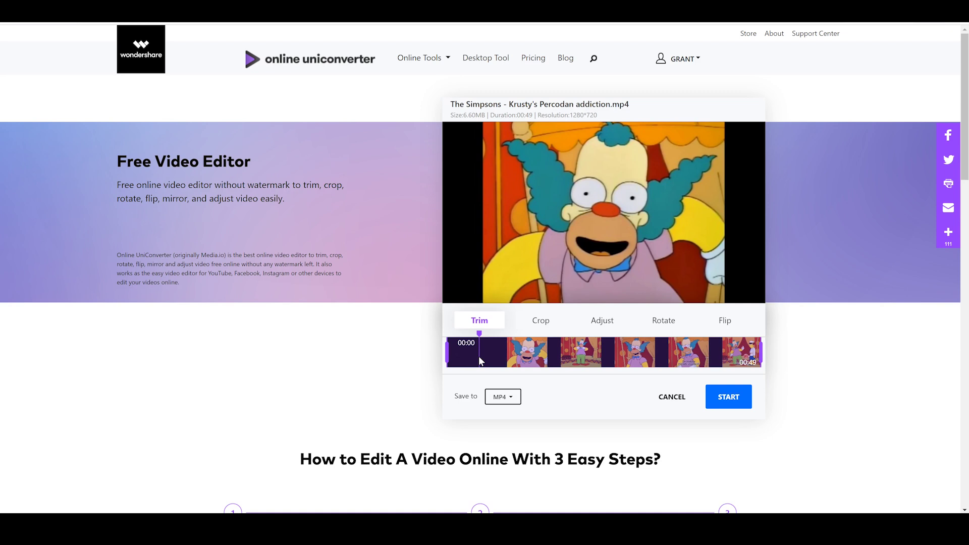
{"action": "left_click_drag", "start_coordinate": [480, 356], "coordinate": [485, 356]}
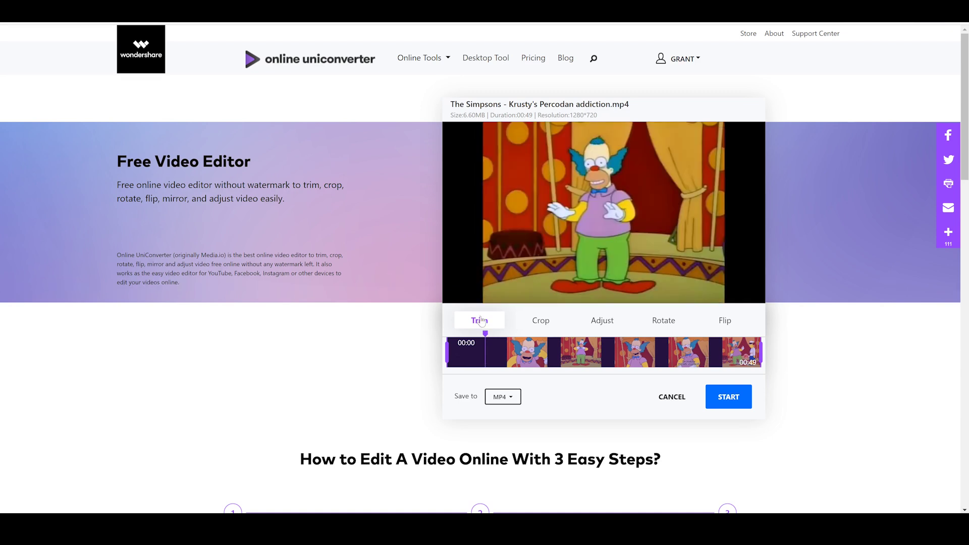
Crop the Krusty clip to 4:3 (Classic TV) 480x360, shifting the box right to centre him
{"action": "left_click", "coordinate": [544, 324]}
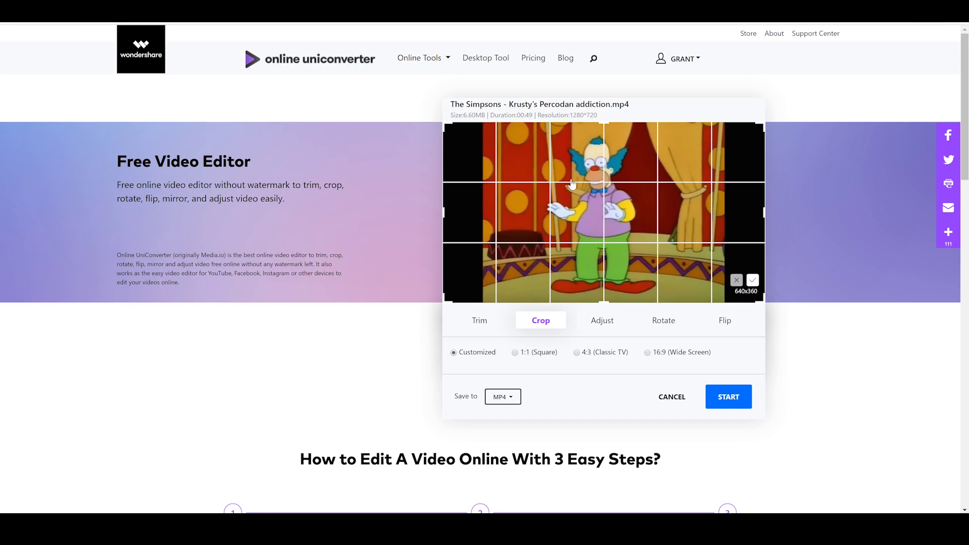
{"action": "left_click", "coordinate": [515, 353]}
{"action": "left_click", "coordinate": [591, 356]}
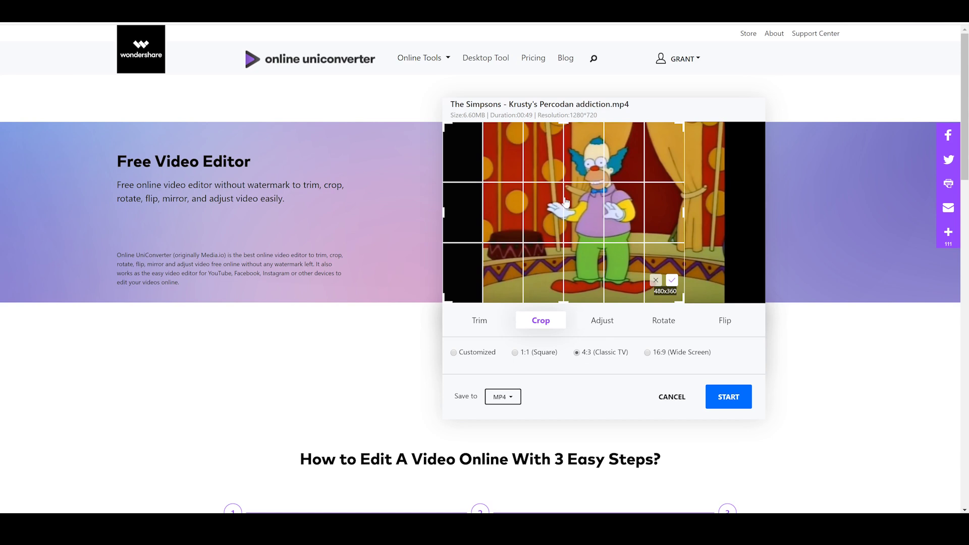
{"action": "left_click_drag", "start_coordinate": [568, 202], "coordinate": [605, 206]}
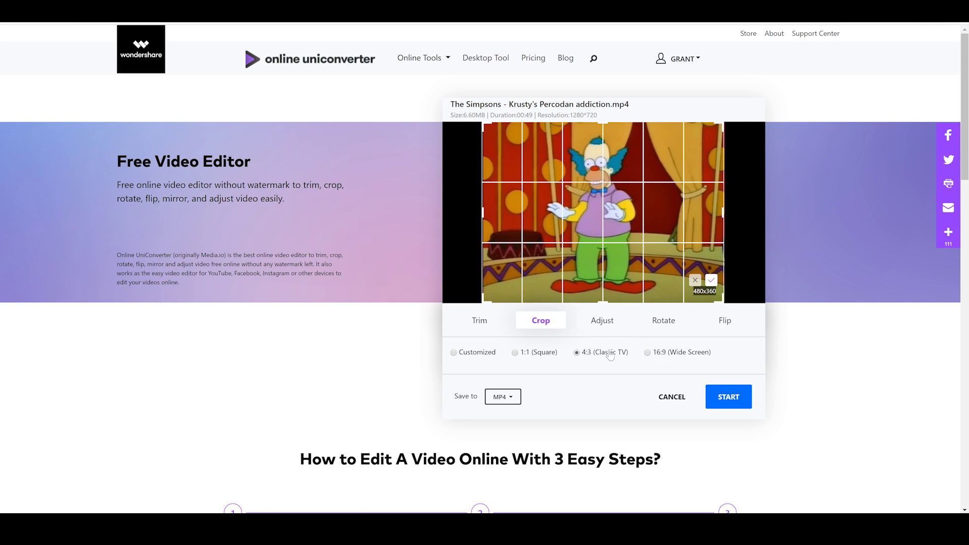
Set the Krusty clip's Saturation to 10, Contrast to 6 and Brightness to 2
{"action": "left_click", "coordinate": [609, 326]}
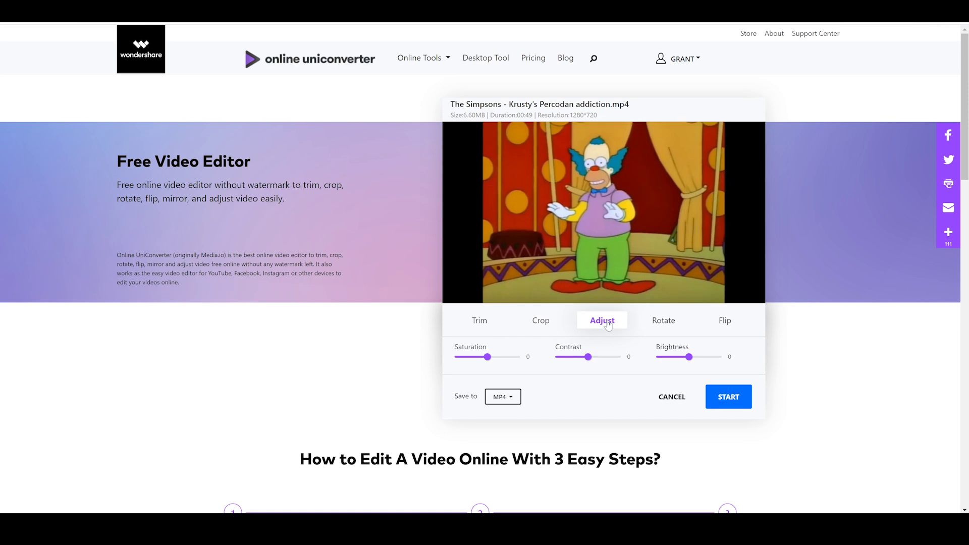
{"action": "left_click_drag", "start_coordinate": [487, 357], "coordinate": [477, 357]}
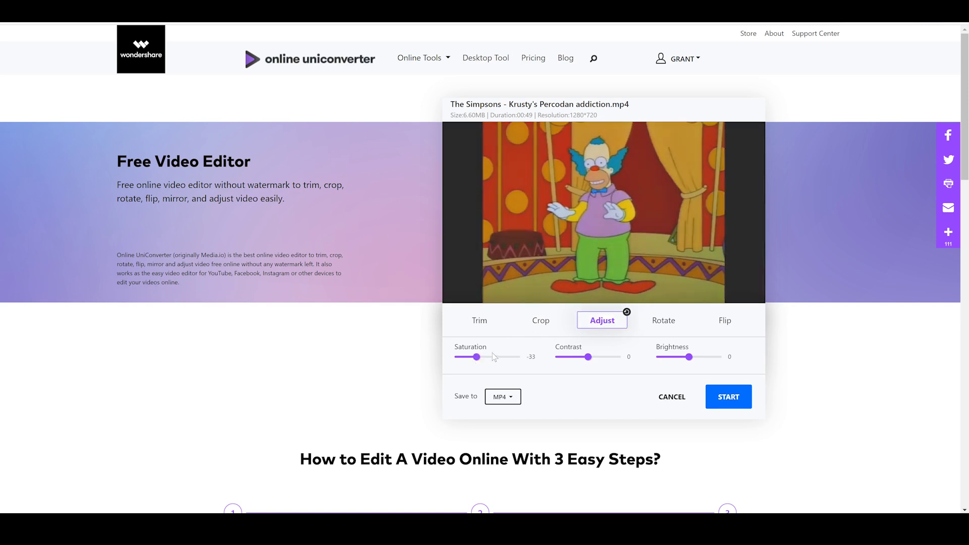
{"action": "left_click", "coordinate": [492, 357]}
{"action": "left_click", "coordinate": [581, 357]}
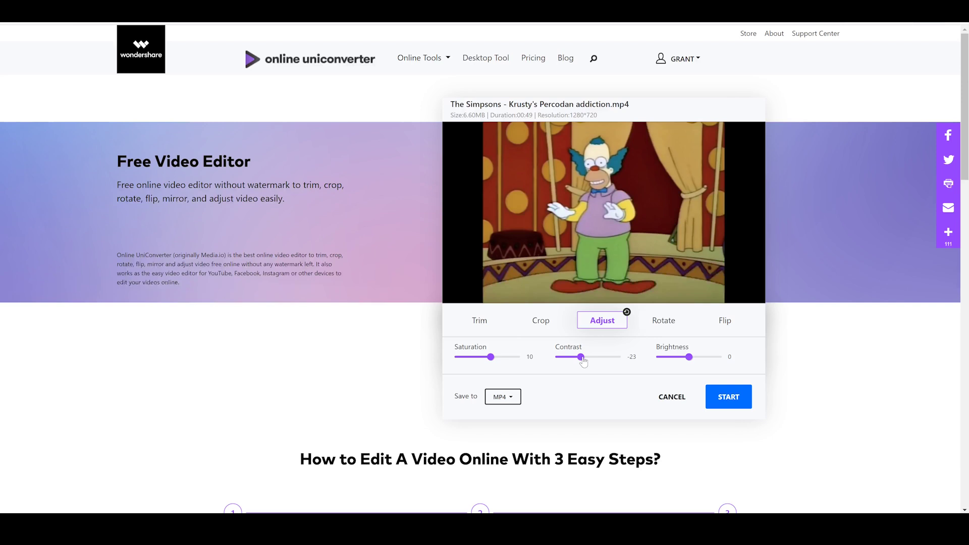
{"action": "left_click_drag", "start_coordinate": [584, 359], "coordinate": [590, 359]}
{"action": "left_click", "coordinate": [691, 359]}
{"action": "left_click", "coordinate": [664, 321]}
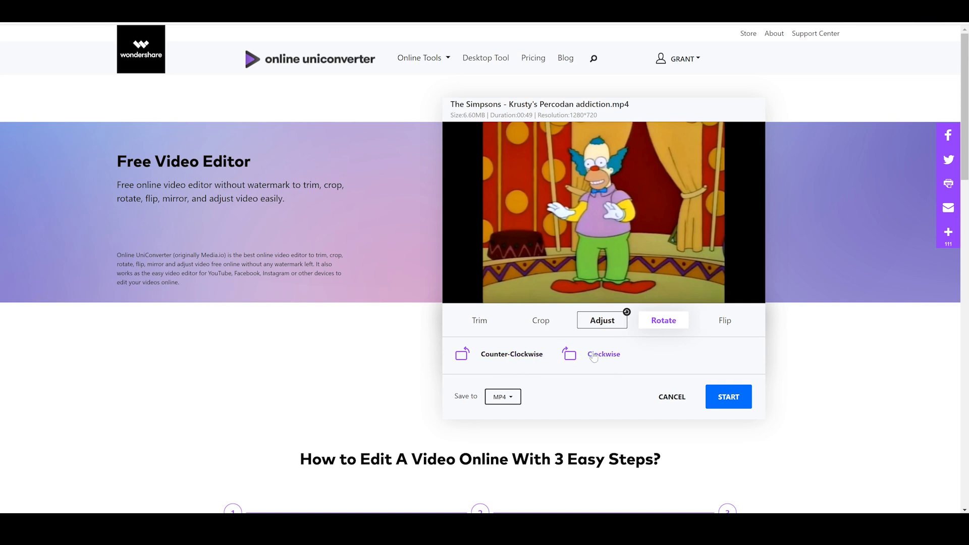
Flip the Krusty clip horizontally and keep MP4 as the save format
{"action": "left_click", "coordinate": [722, 324]}
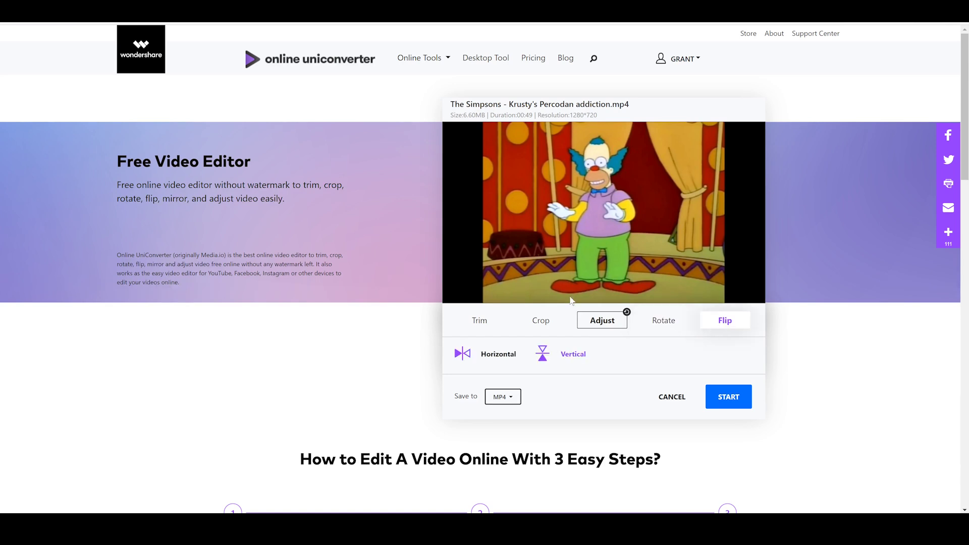
{"action": "left_click", "coordinate": [503, 357]}
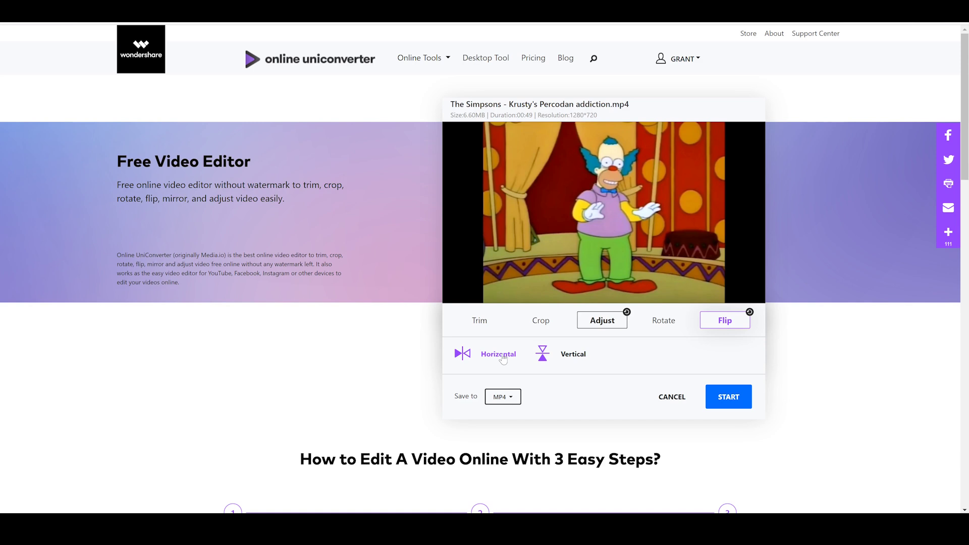
{"action": "left_click", "coordinate": [512, 398]}
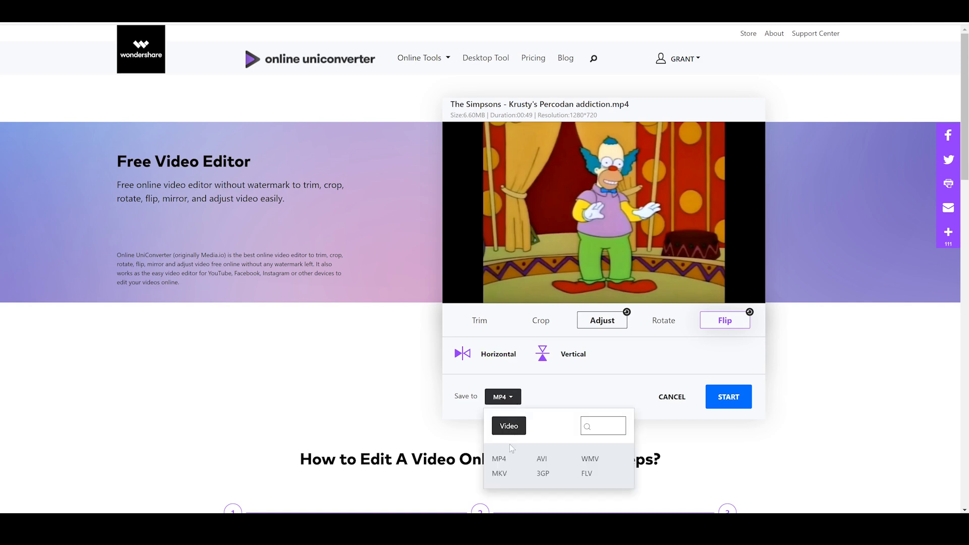
{"action": "scroll", "coordinate": [514, 441], "scroll_direction": "down", "scroll_amount": 2}
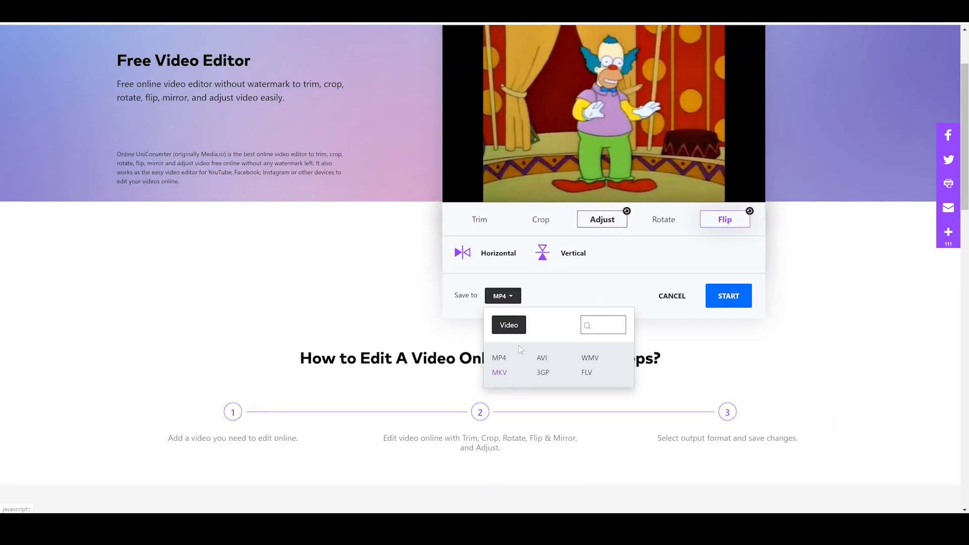
{"action": "left_click", "coordinate": [499, 358]}
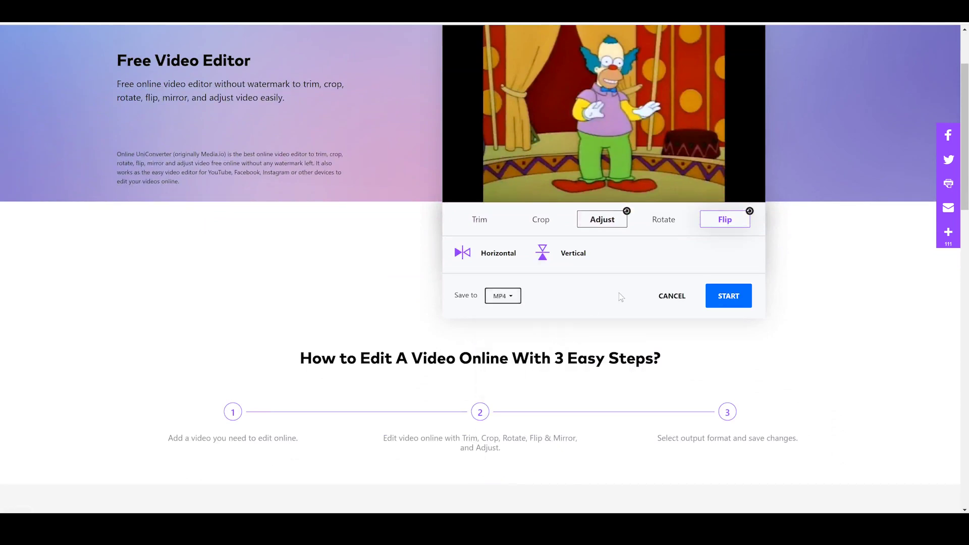
{"action": "scroll", "coordinate": [785, 339], "scroll_direction": "up", "scroll_amount": 2}
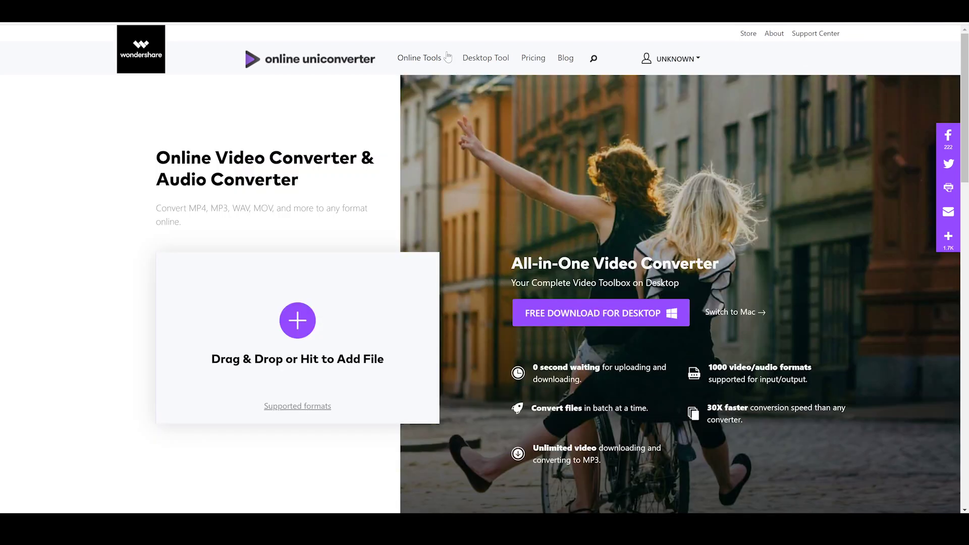
Go to the Video to GIF converter from the Online Tools menu
{"action": "mouse_move", "coordinate": [419, 58]}
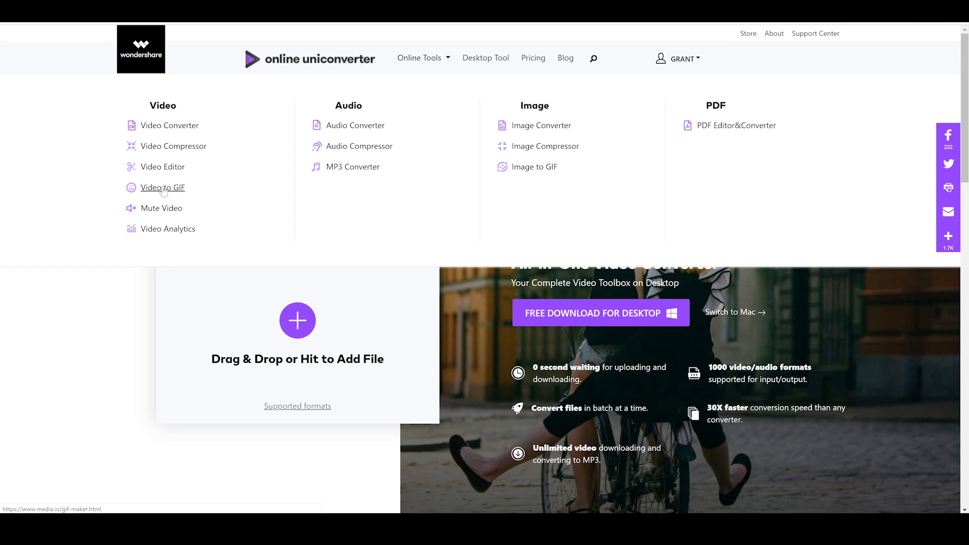
{"action": "left_click", "coordinate": [163, 188]}
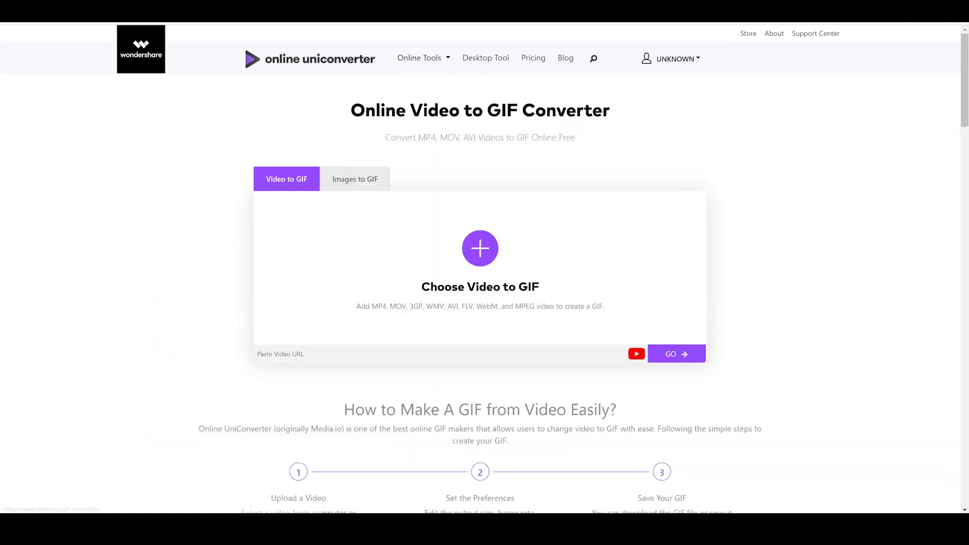
Upload the SHREDDER.mp4 clip into the Video to GIF converter
{"action": "left_click", "coordinate": [489, 249]}
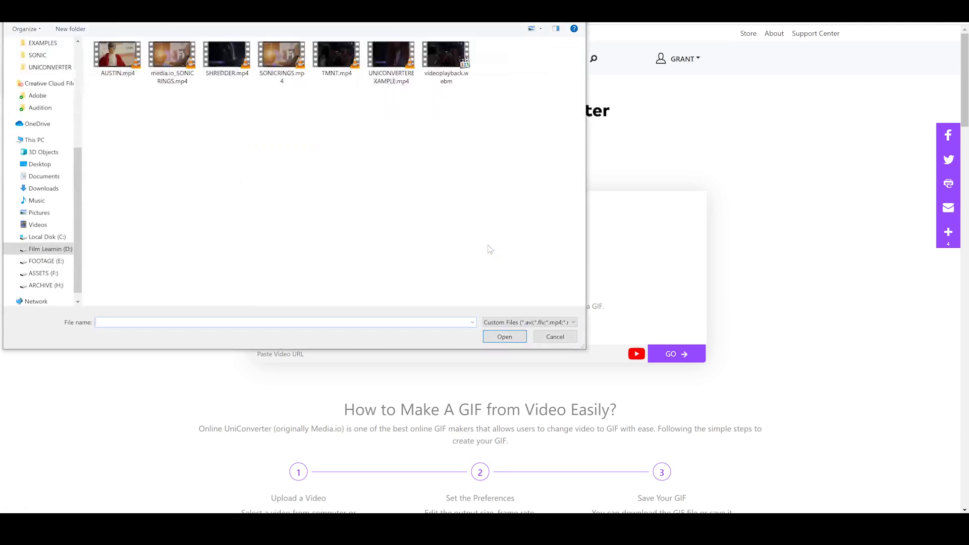
{"action": "left_click", "coordinate": [221, 62]}
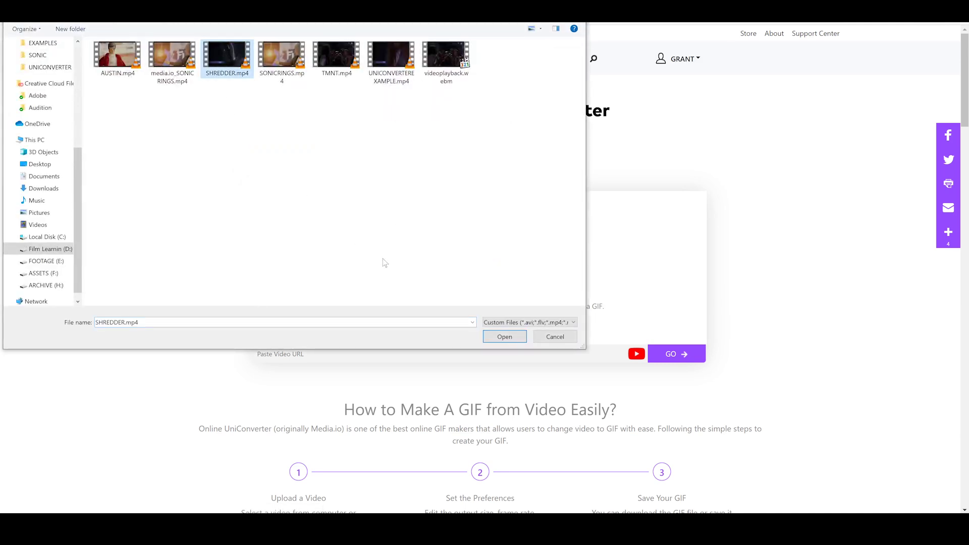
{"action": "left_click", "coordinate": [505, 337]}
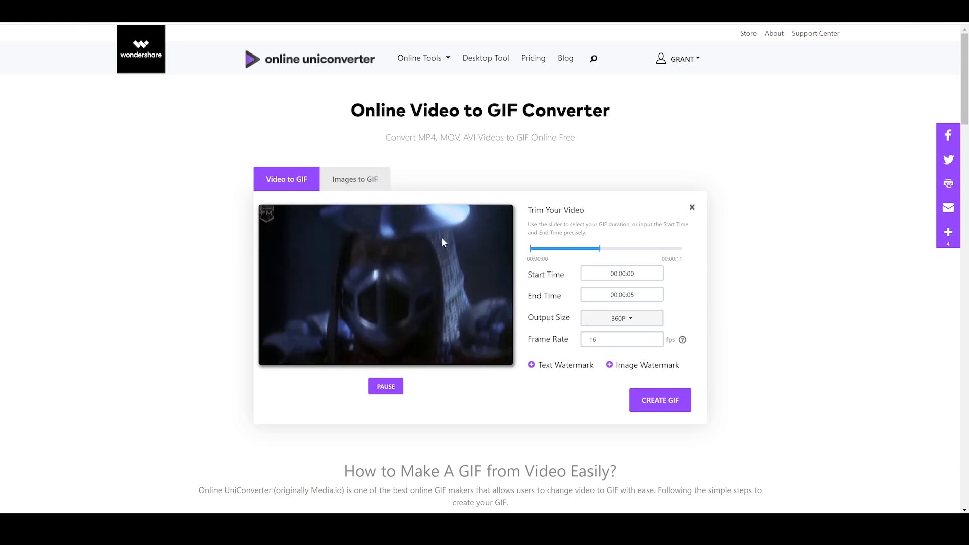
Change the frame rate from 16 to 24 fps, extend the trim to 00:00:11, and keep 360P
{"action": "left_click", "coordinate": [583, 339]}
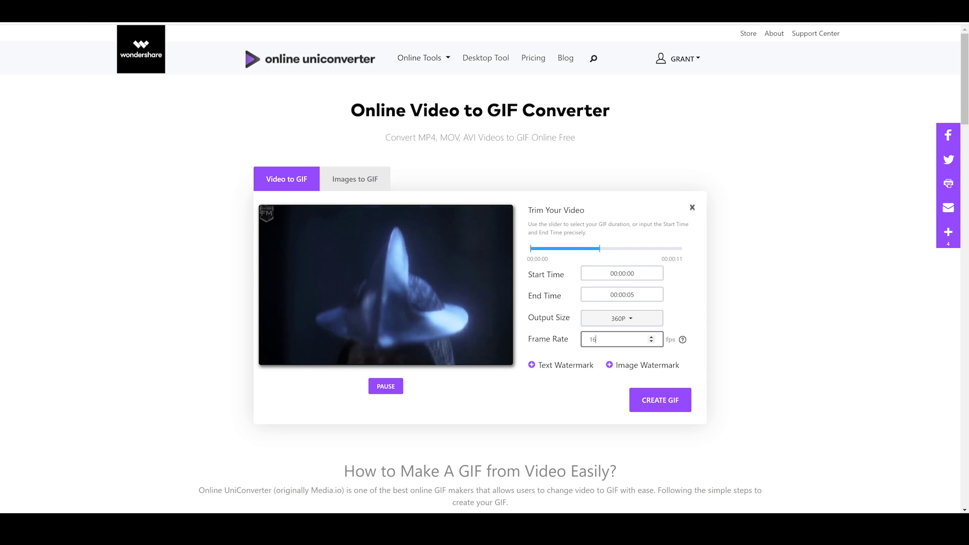
{"action": "double_click", "coordinate": [586, 339]}
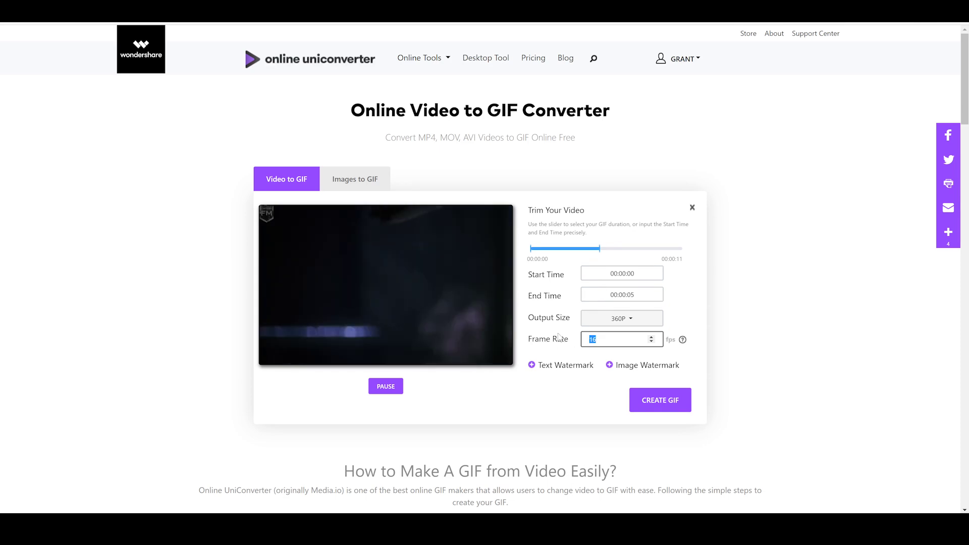
{"action": "type", "text": "24"}
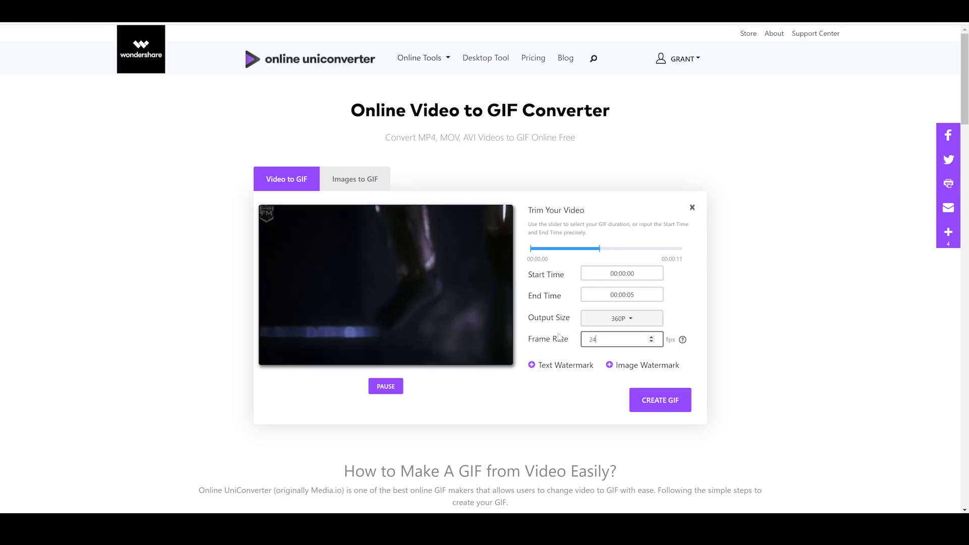
{"action": "left_click", "coordinate": [570, 401]}
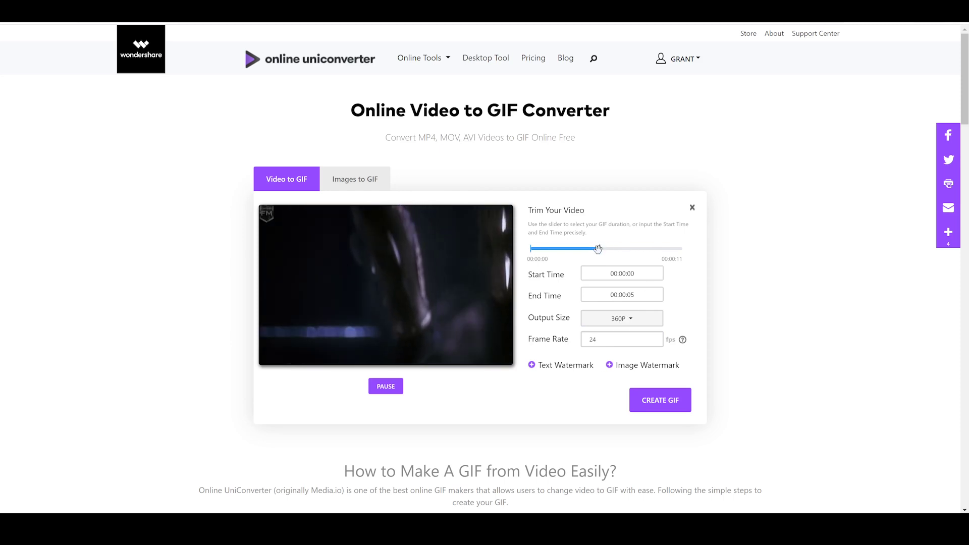
{"action": "left_click_drag", "start_coordinate": [600, 248], "coordinate": [683, 249]}
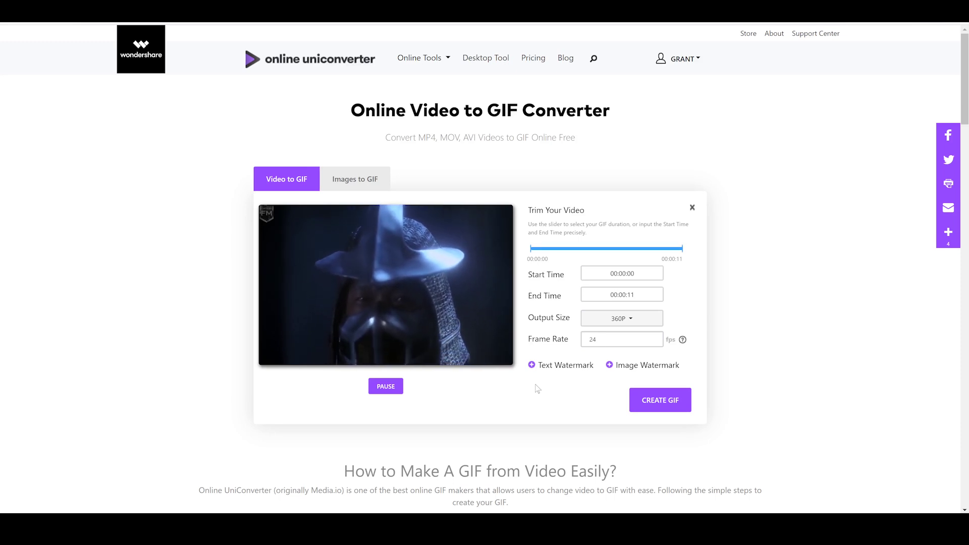
{"action": "left_click", "coordinate": [631, 321]}
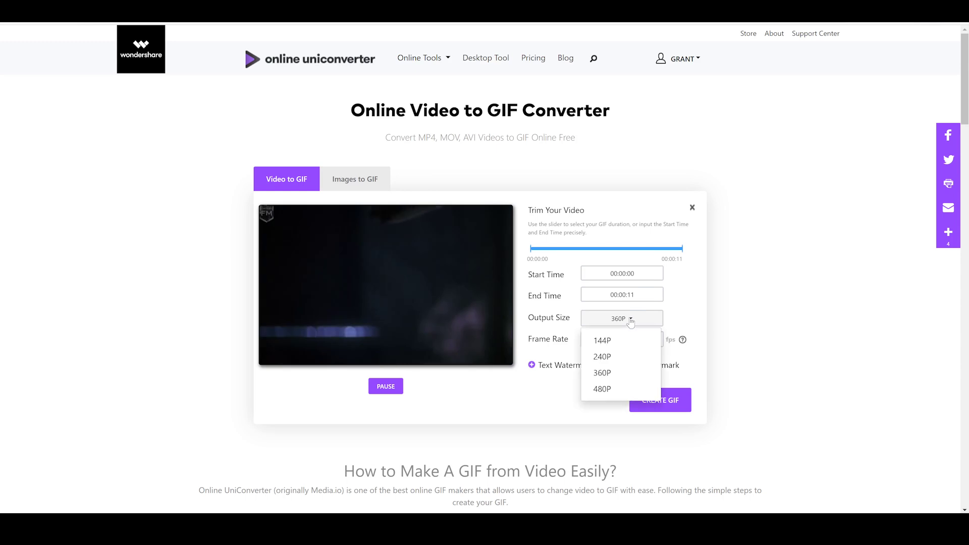
{"action": "left_click", "coordinate": [604, 372]}
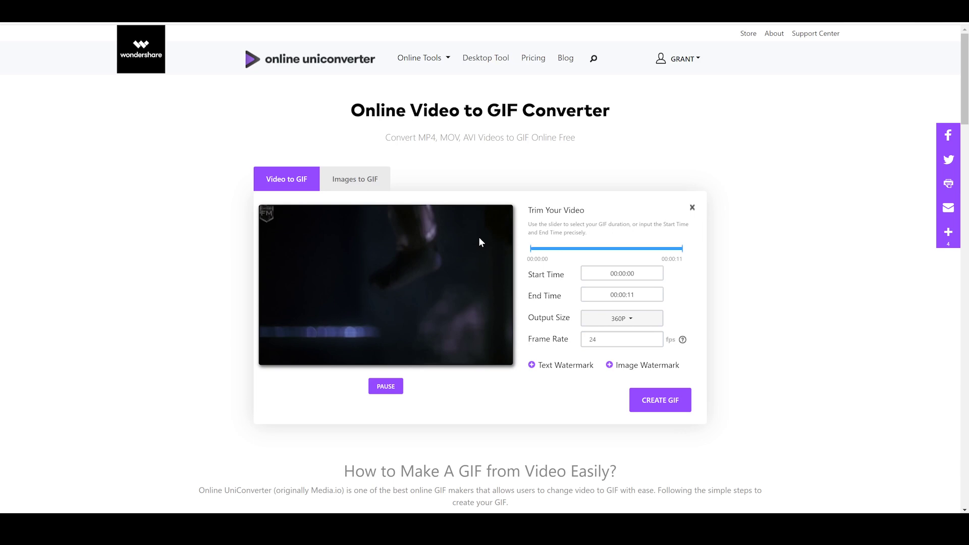
Generate the GIF from the trimmed SHREDDER.mp4 clip
{"action": "left_click", "coordinate": [665, 402]}
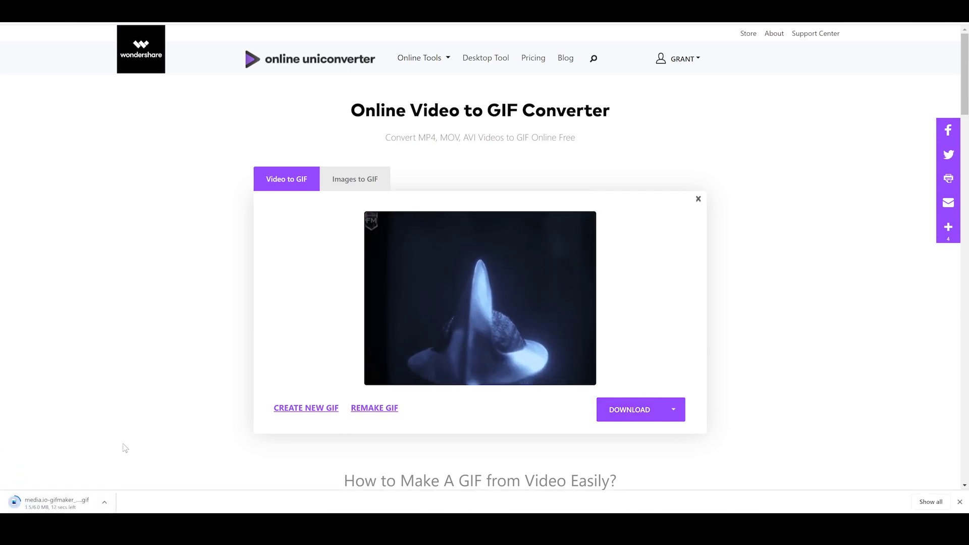
{"action": "mouse_move", "coordinate": [443, 59]}
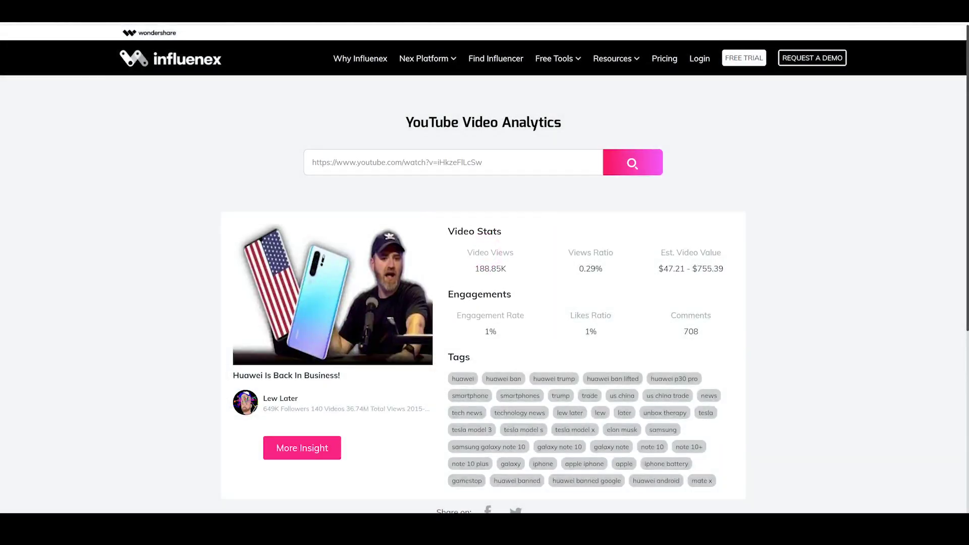
Replace the Huawei video URL with the watch?v=5gRX1Pz8f9g link and search its stats
{"action": "left_click_drag", "start_coordinate": [484, 162], "coordinate": [242, 141]}
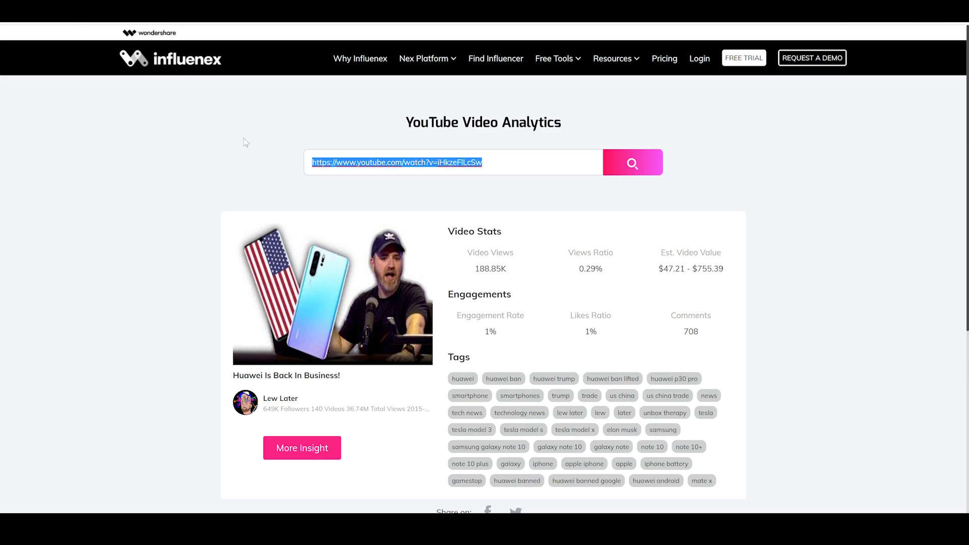
{"action": "key", "text": "BackSpace"}
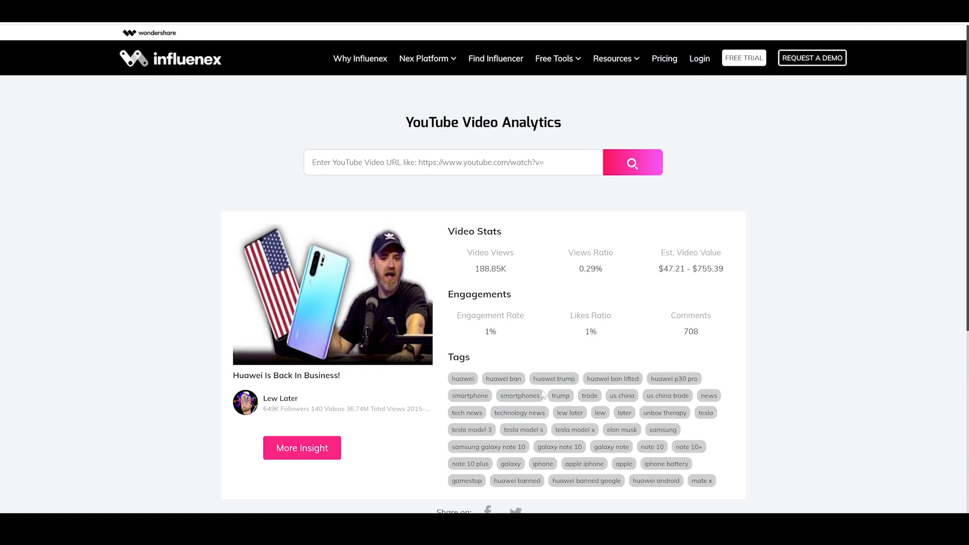
{"action": "key", "text": "ctrl+z"}
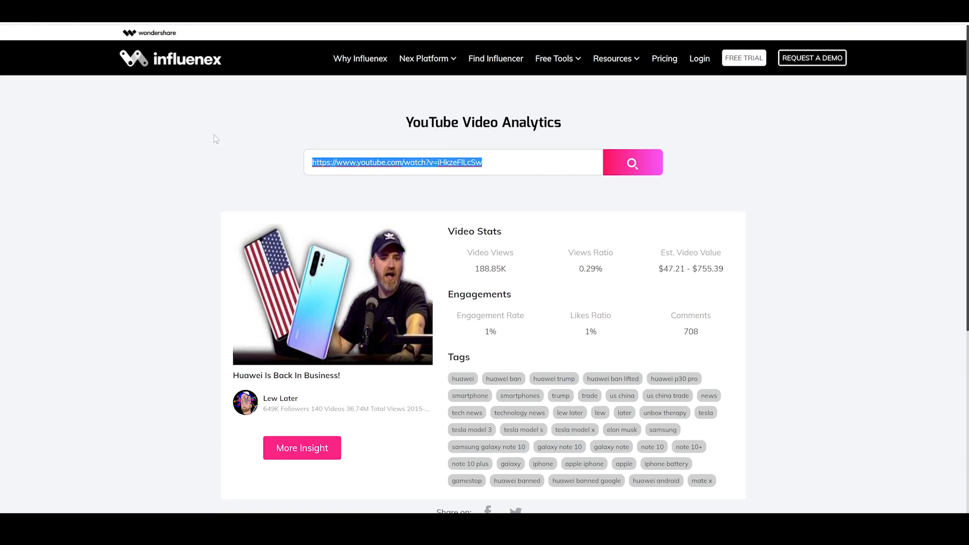
{"action": "type", "text": "https://www.youtube.com/watch?v=5gRX1Pz8f9g"}
{"action": "left_click", "coordinate": [633, 165]}
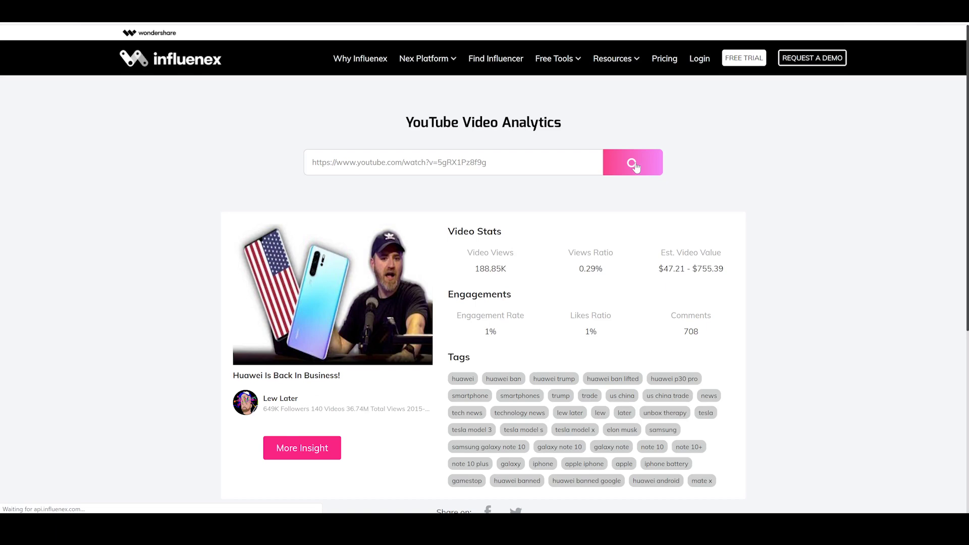